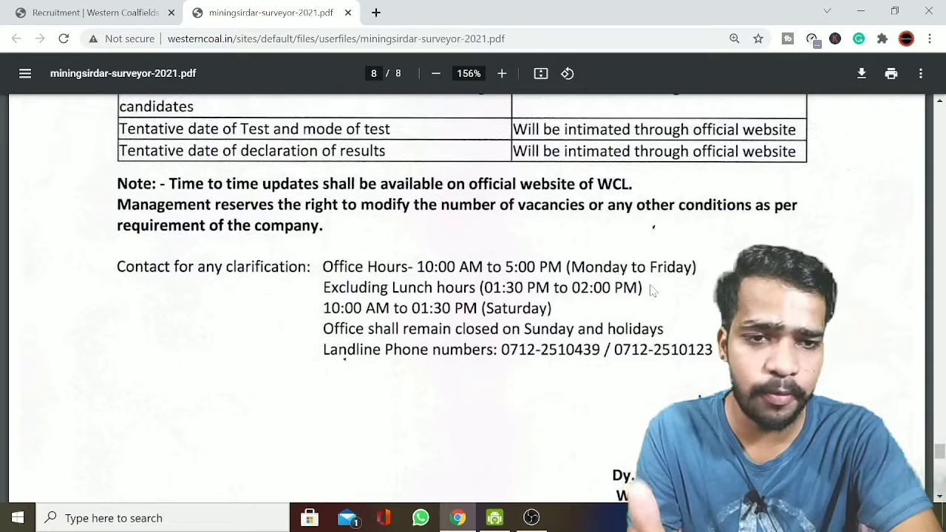
# Step: Review the important dates and contact details on page 8 of the miningsirdar-surveyor-2021 notification, and close the PDF
pyautogui.scroll(-2, 650, 302)
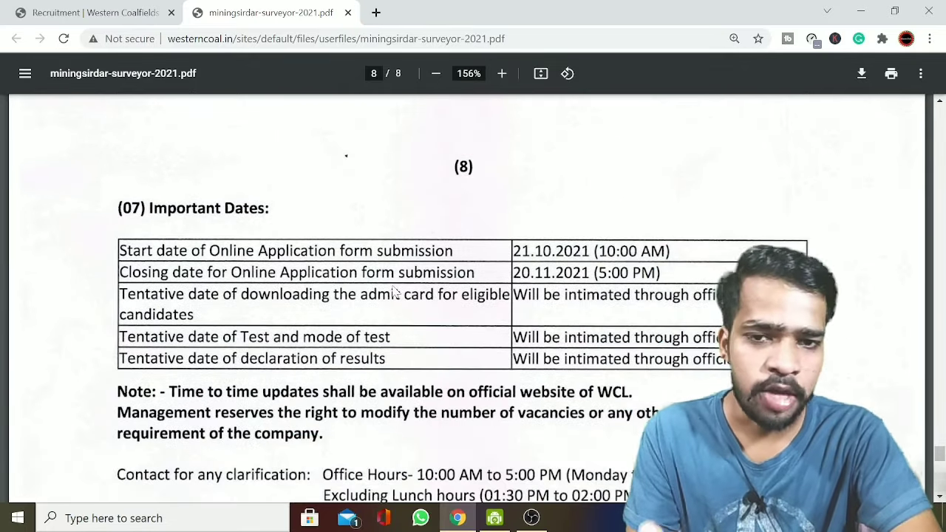
pyautogui.scroll(2, 517, 270)
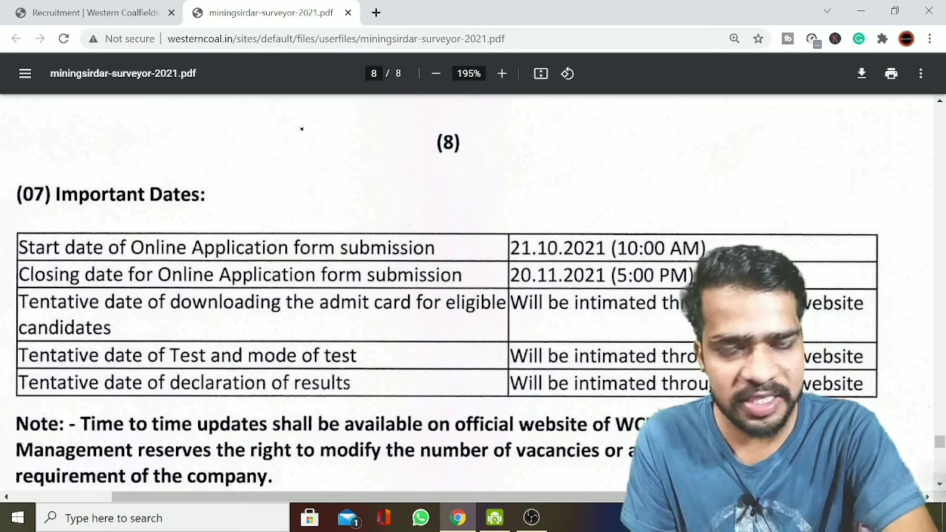
pyautogui.scroll(-1, 302, 130)
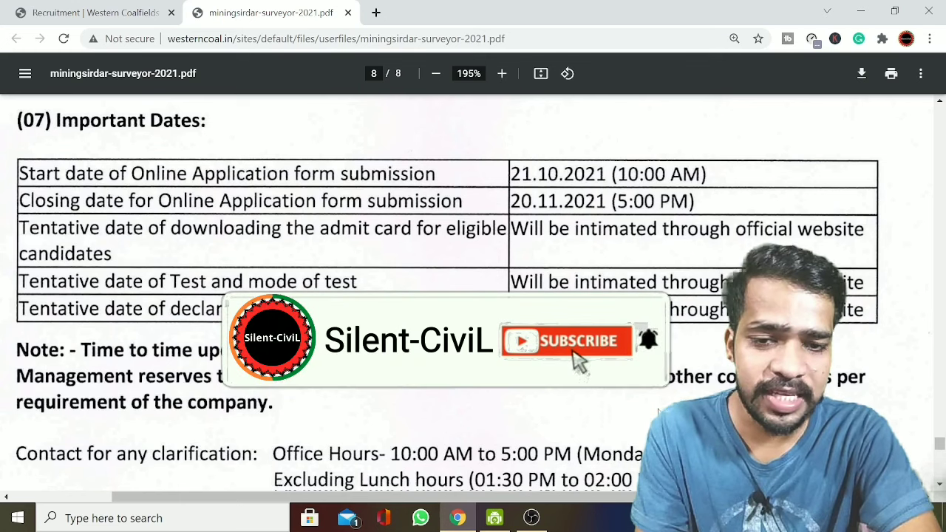
pyautogui.scroll(-2, 658, 412)
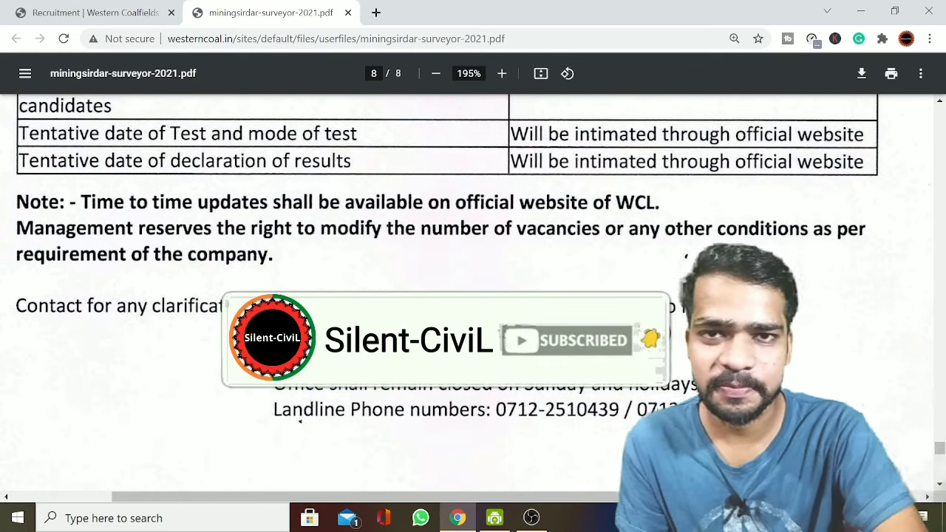
pyautogui.hotkey('ctrl', 'w')
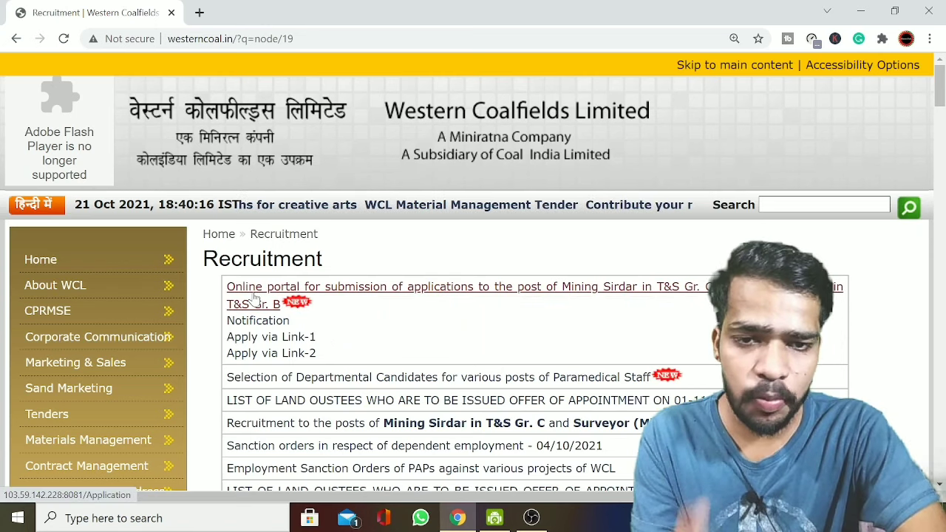
# Step: Open the recruitment portal through Apply via Link-1 and go to its new registration form
pyautogui.click(290, 339)
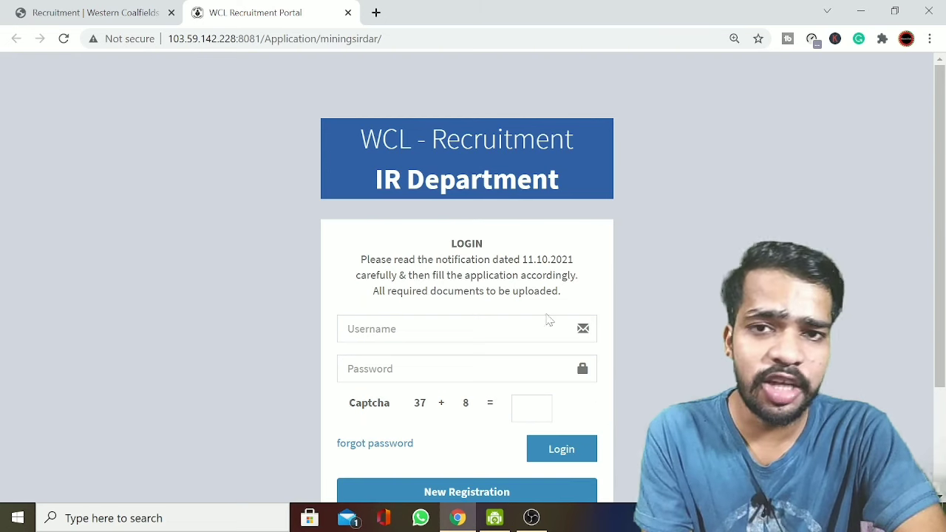
pyautogui.scroll(-1, 597, 355)
pyautogui.scroll(-1, 597, 355)
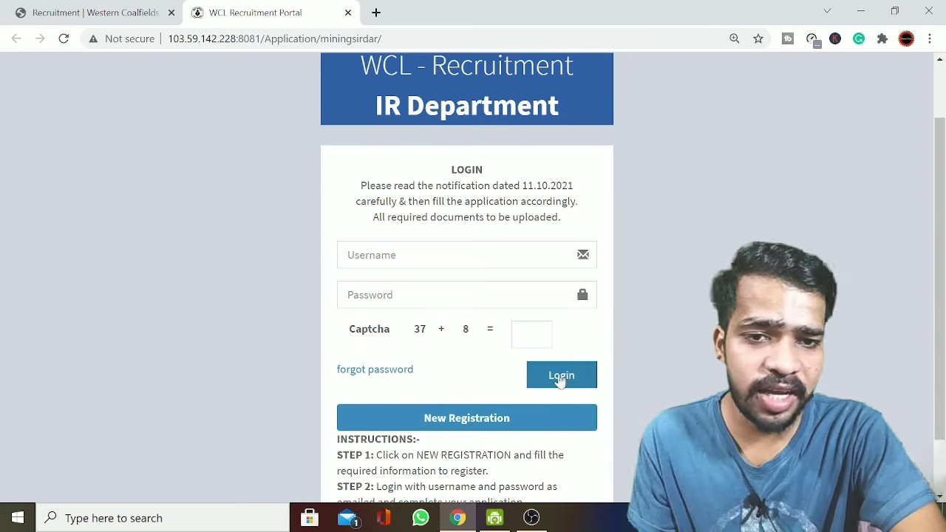
pyautogui.click(443, 255)
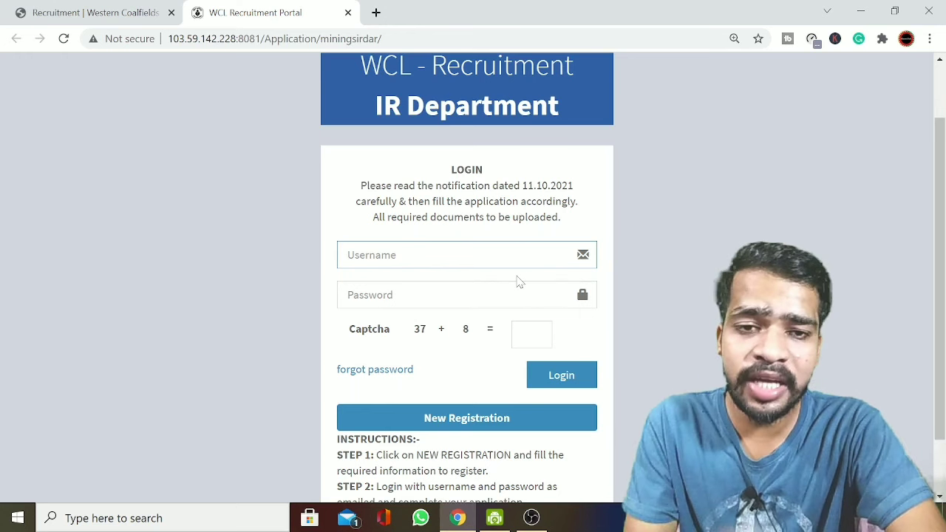
pyautogui.scroll(-1, 629, 281)
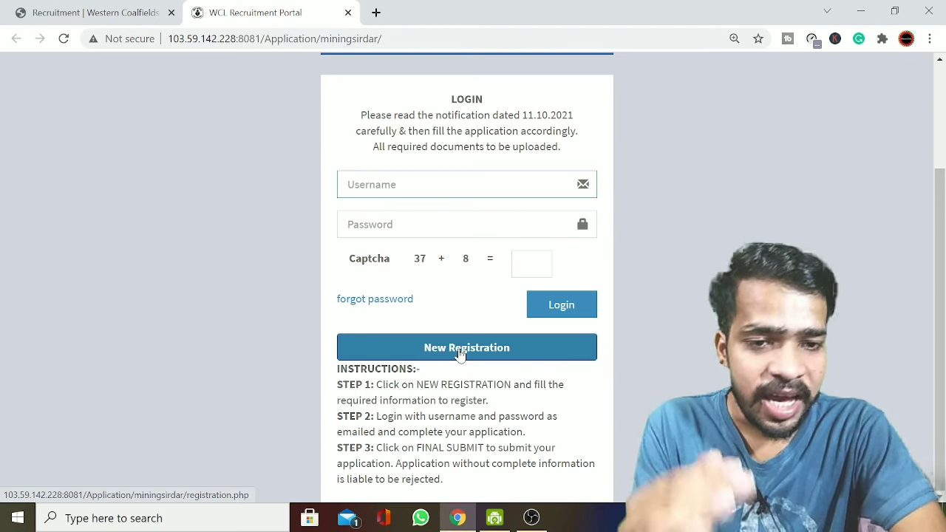
pyautogui.click(460, 353)
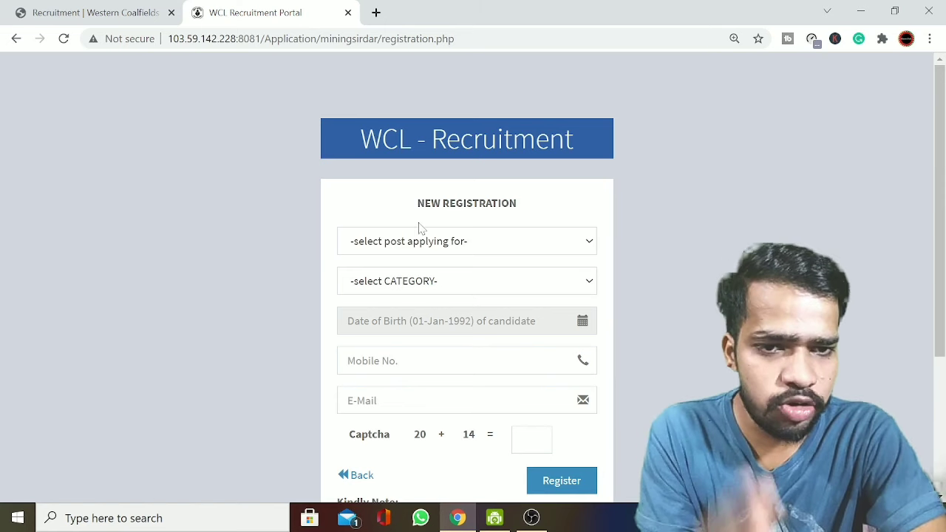
# Step: Choose SURVEYOR(MINING) IN T & S GRADE B as the post and SC as the category
pyautogui.click(424, 250)
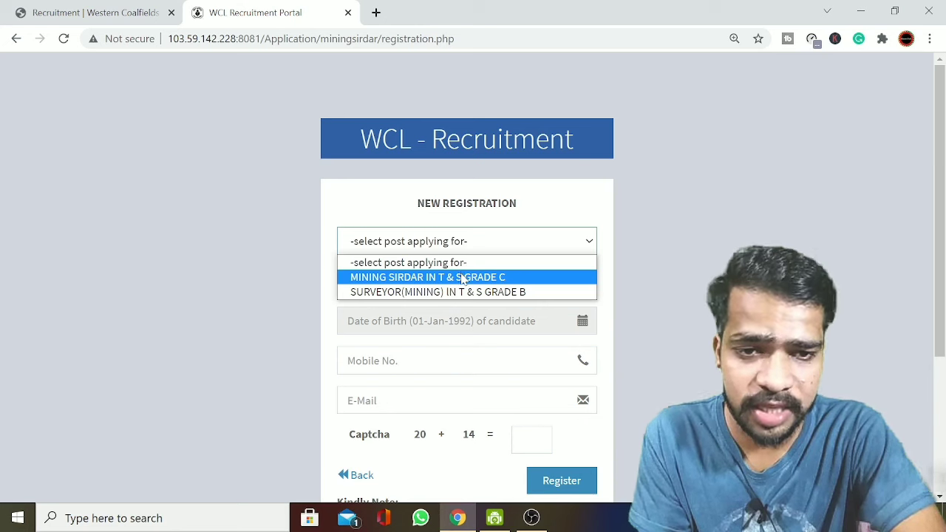
pyautogui.click(430, 292)
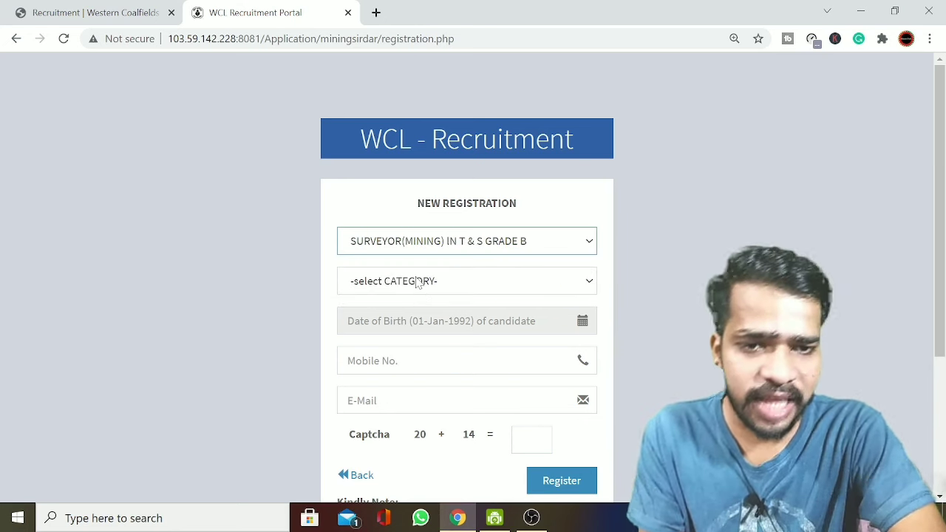
pyautogui.click(419, 284)
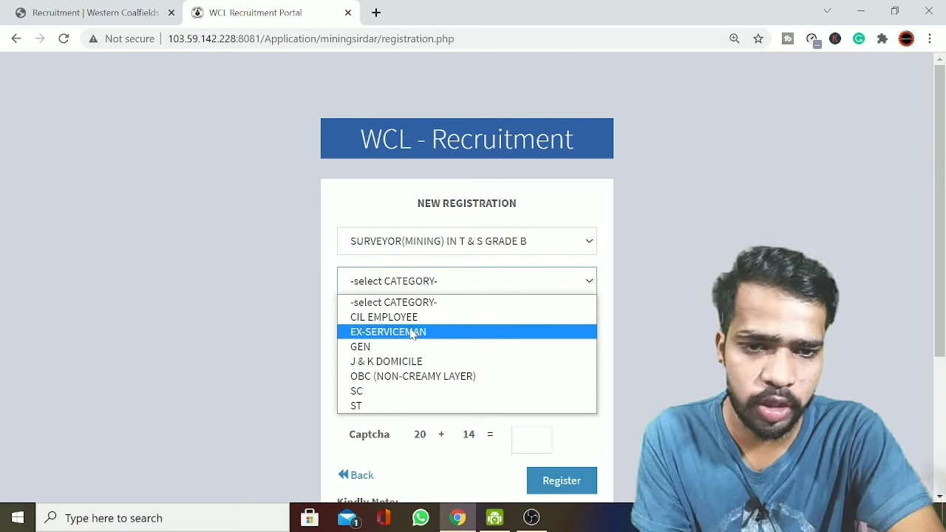
pyautogui.click(396, 393)
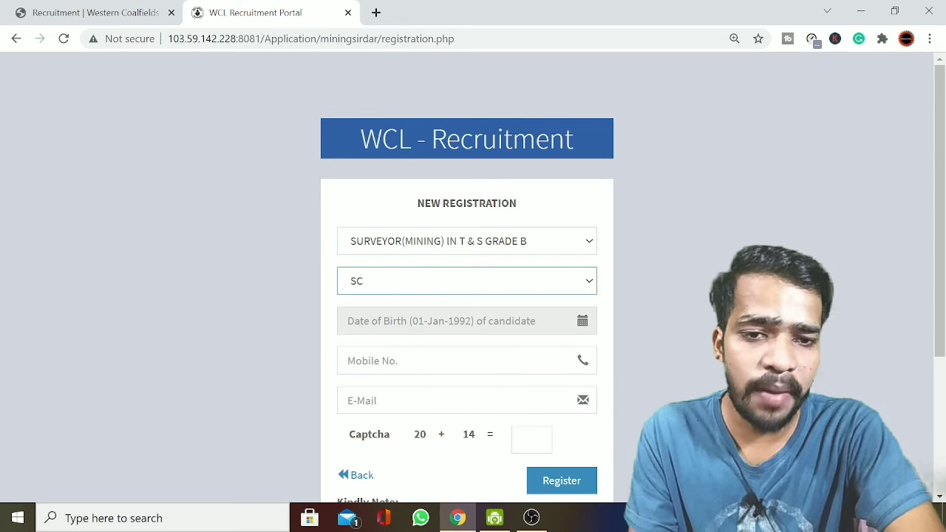
# Step: Fill in the candidate's date of birth, mobile number, e-mail and captcha answer, and submit the registration, acknowledging the confirmation
pyautogui.click(481, 322)
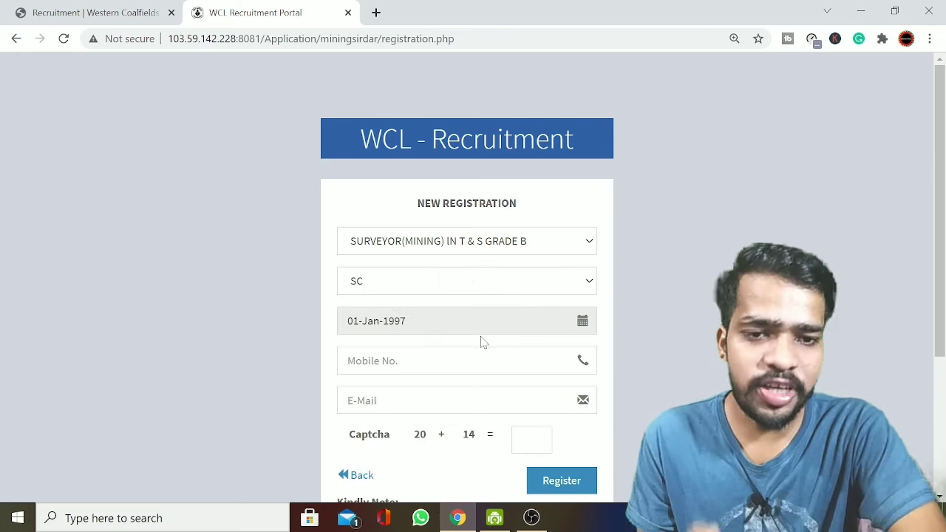
pyautogui.scroll(-1, 472, 295)
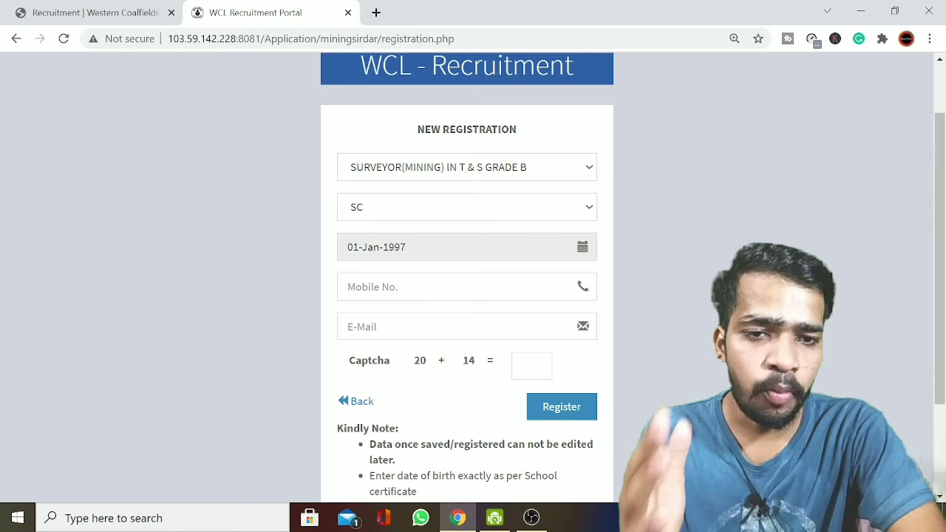
pyautogui.click(458, 287)
pyautogui.scroll(-2, 451, 221)
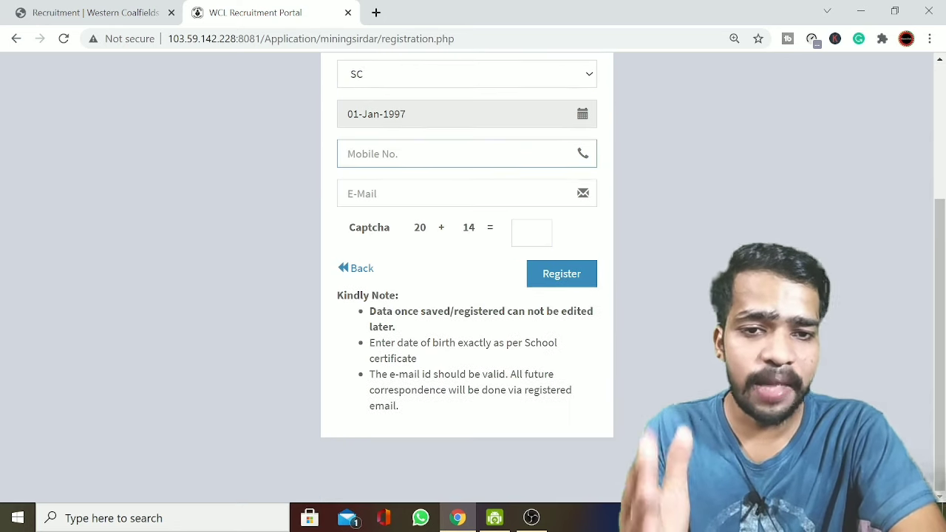
pyautogui.press('Tab')
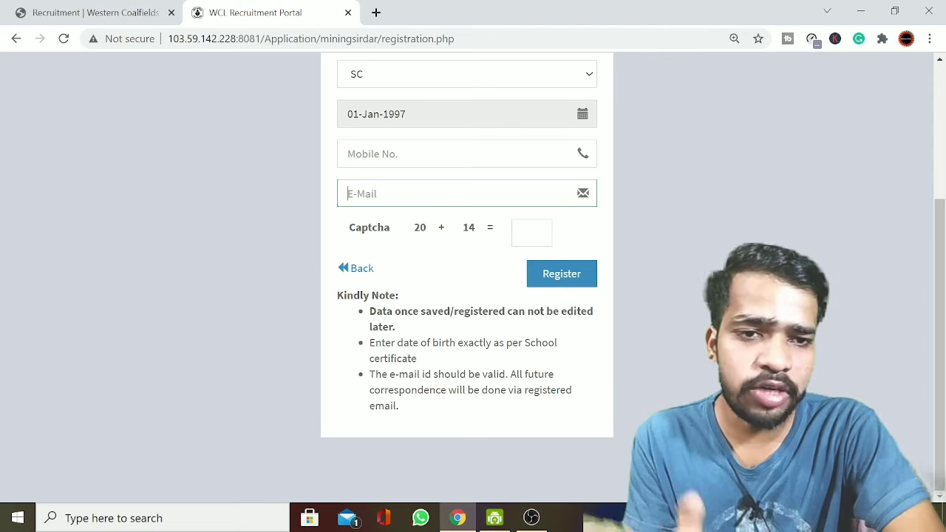
pyautogui.press('Tab')
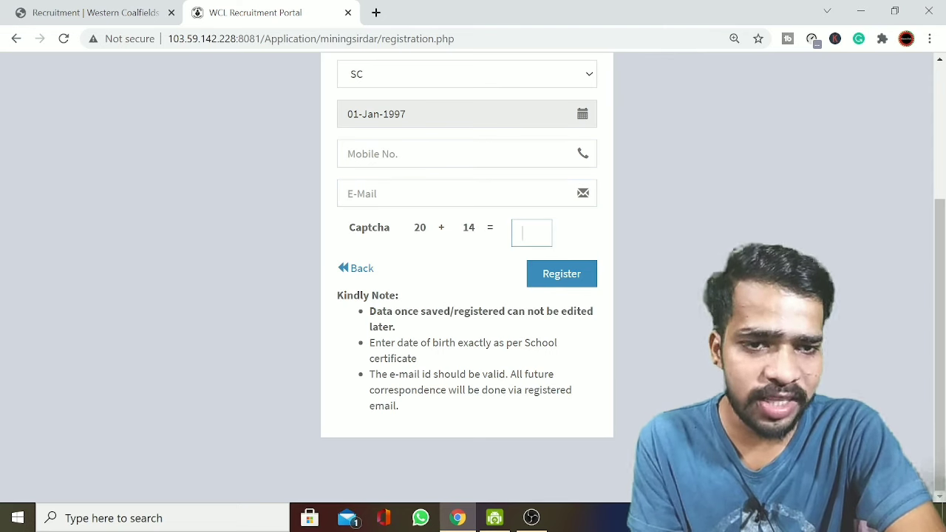
pyautogui.click(572, 284)
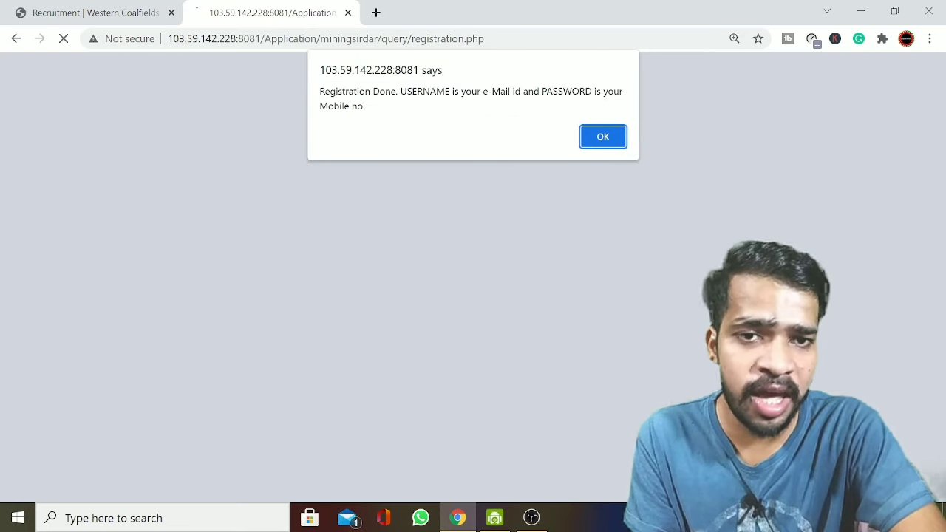
pyautogui.moveTo(320, 92); pyautogui.dragTo(396, 92)
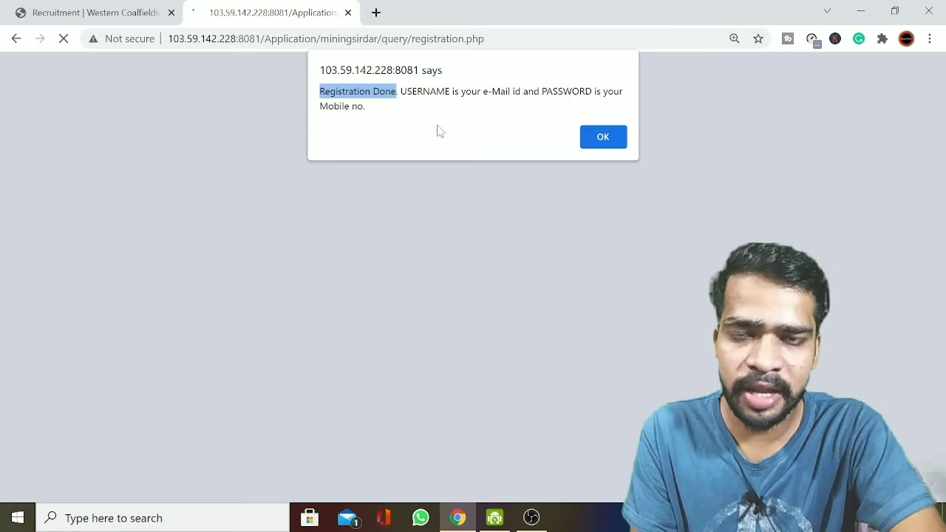
pyautogui.click(605, 138)
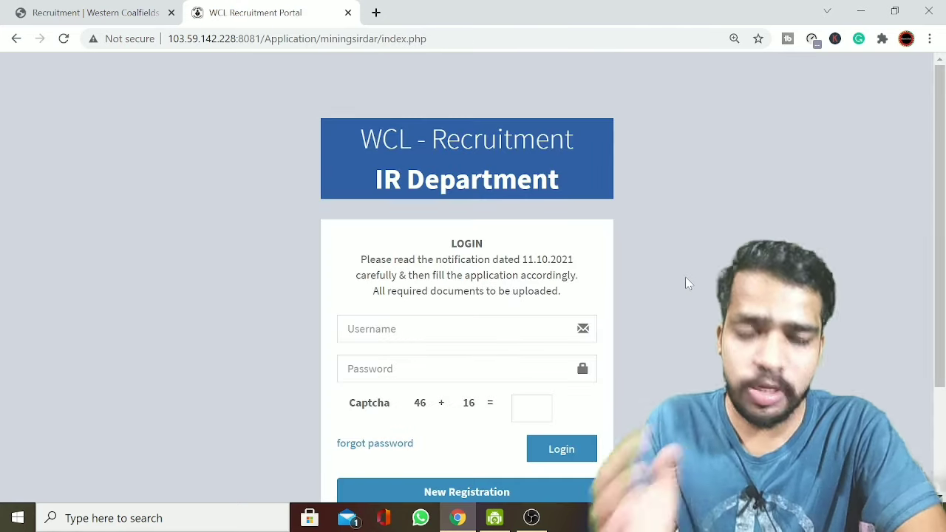
# Step: Log in to the recruitment portal with the registered username, the account password and the captcha answer
pyautogui.scroll(-1, 685, 276)
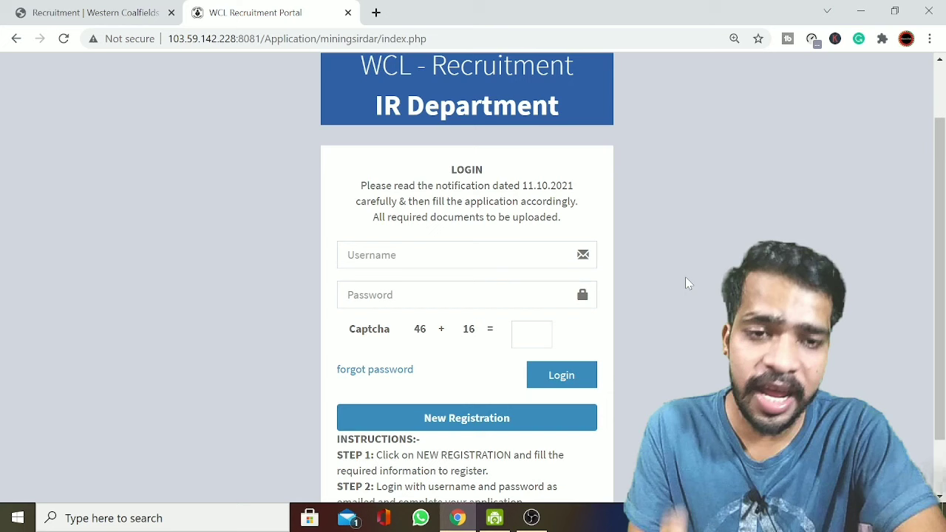
pyautogui.click(566, 257)
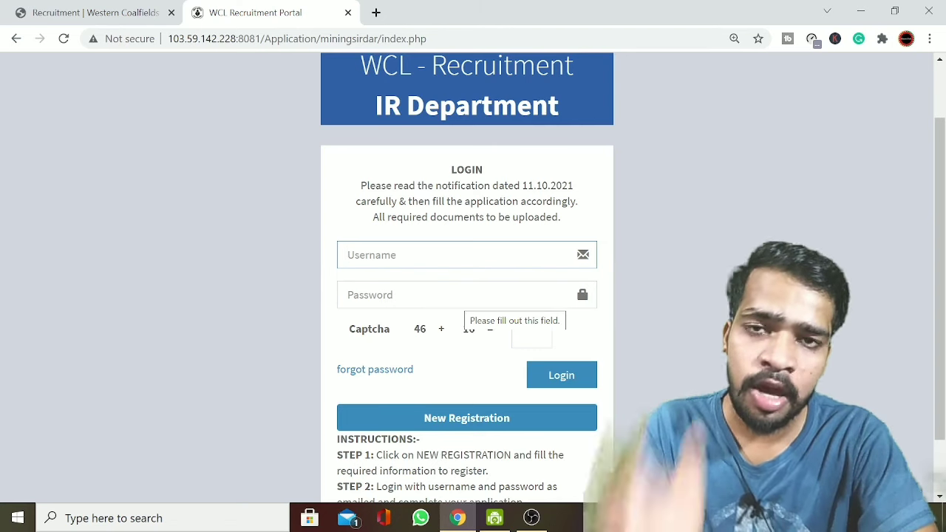
pyautogui.click(384, 295)
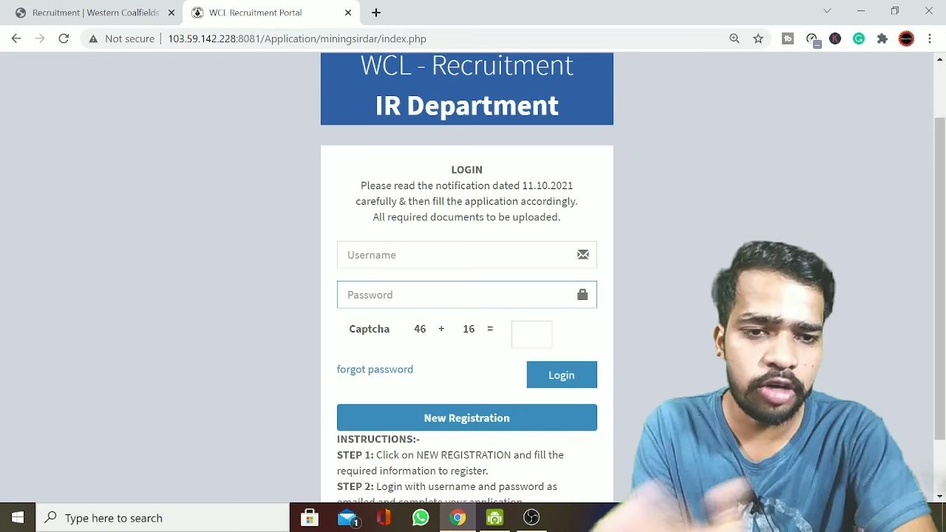
pyautogui.press('Tab')
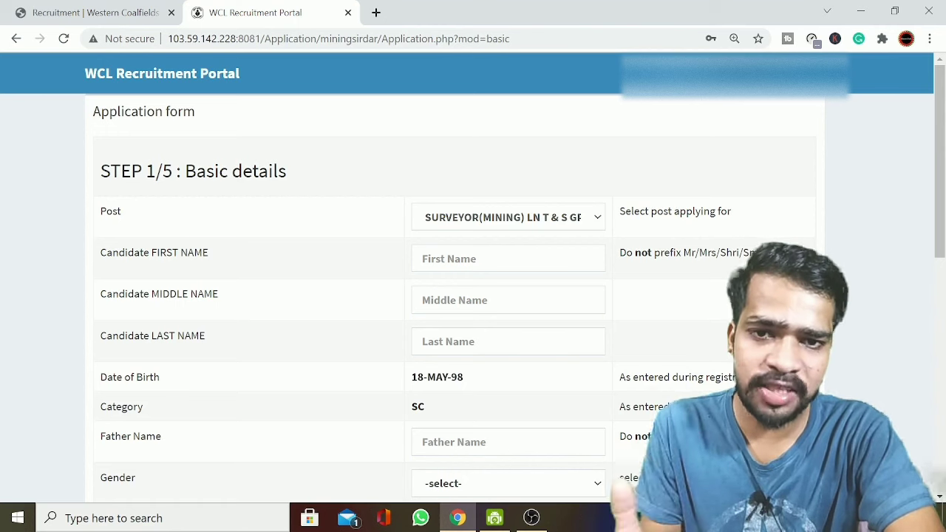
# Step: Select SURVEYOR(MINING) LN T & S GRADE B as the post in the application form's basic details
pyautogui.moveTo(185, 171); pyautogui.dragTo(330, 182)
pyautogui.click(342, 224)
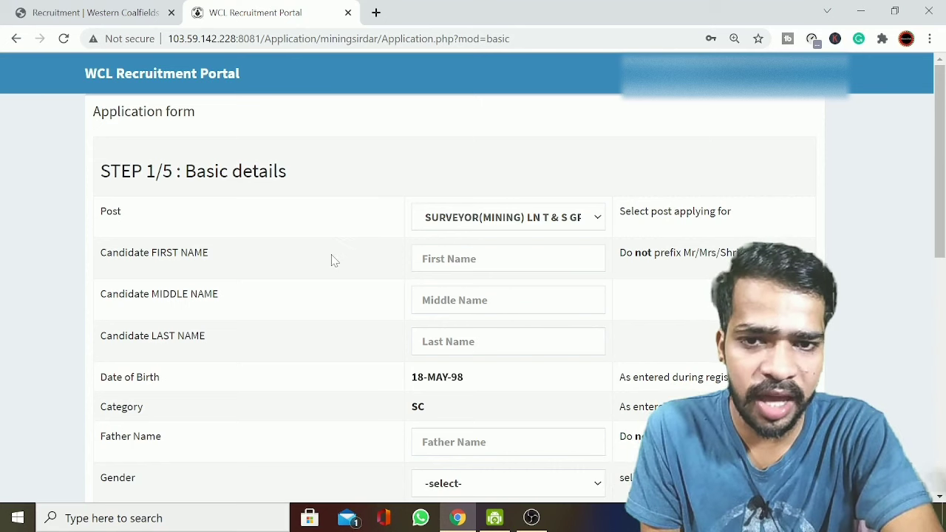
pyautogui.click(521, 226)
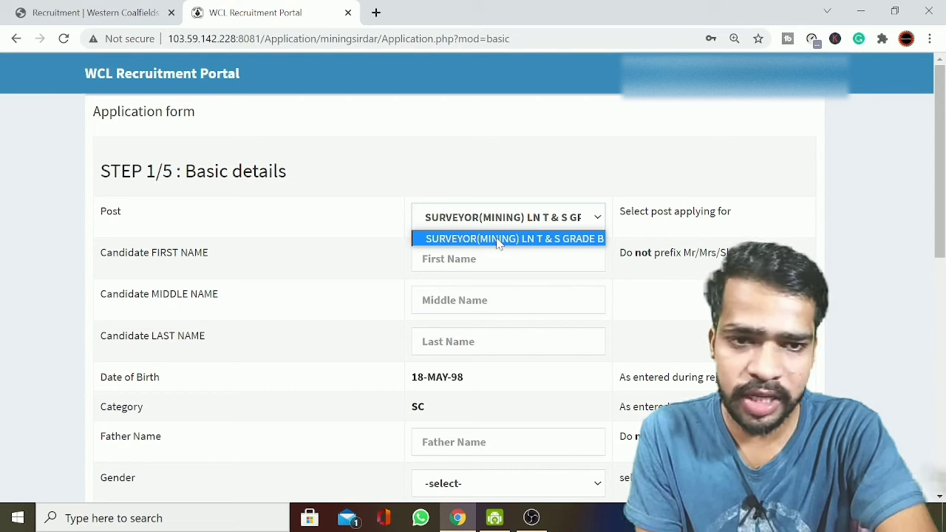
pyautogui.click(499, 238)
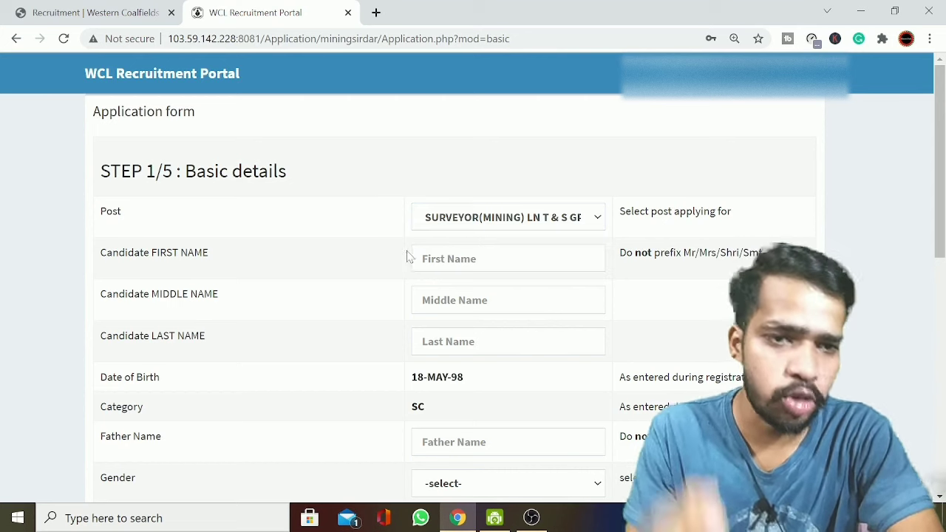
# Step: Examine the candidate name fields and the date of birth and category carried over into the basic details
pyautogui.click(569, 263)
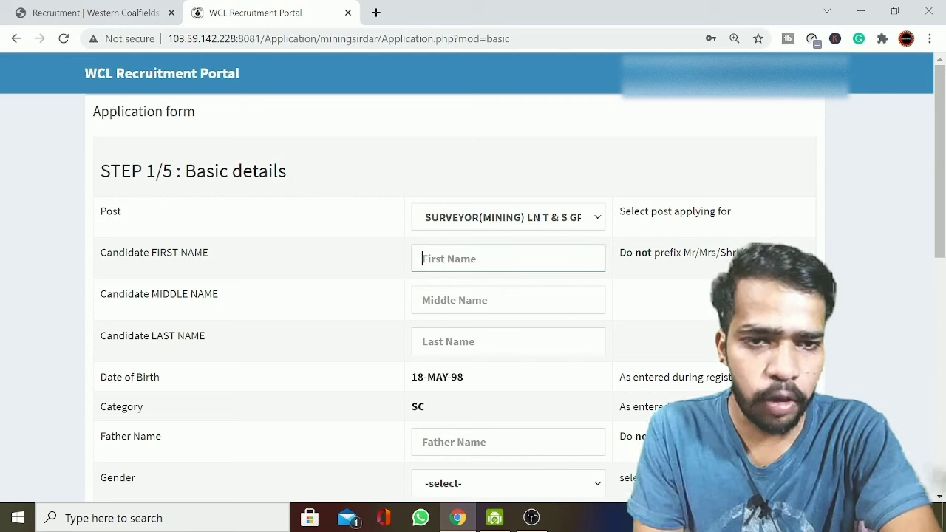
pyautogui.click(289, 304)
pyautogui.click(508, 300)
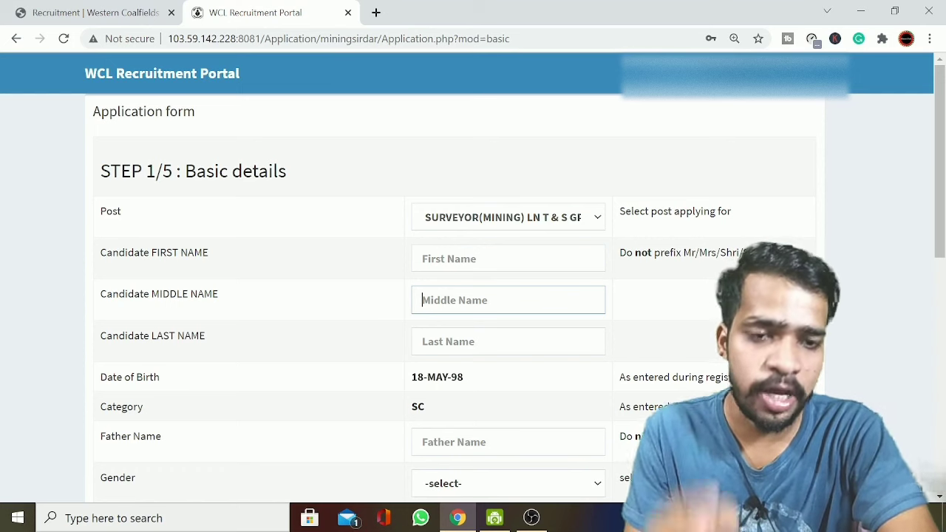
pyautogui.click(507, 342)
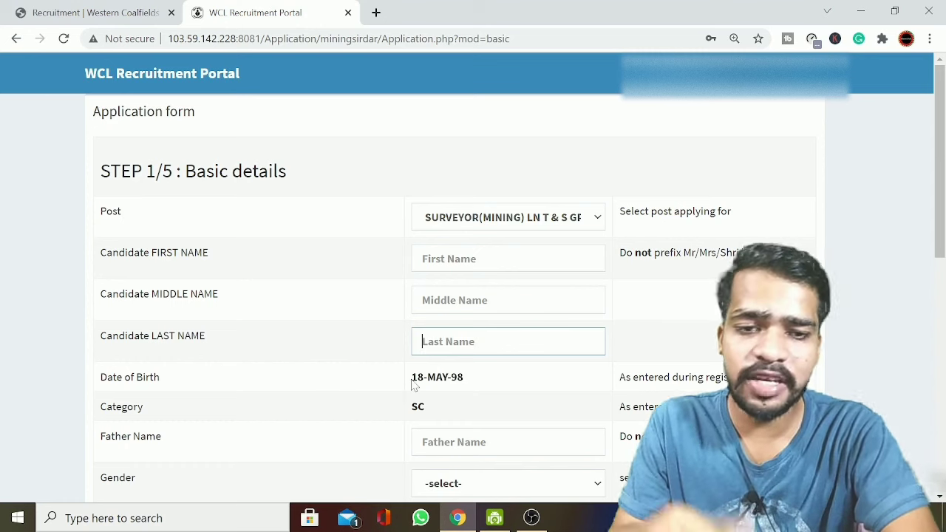
pyautogui.moveTo(415, 384); pyautogui.dragTo(473, 379)
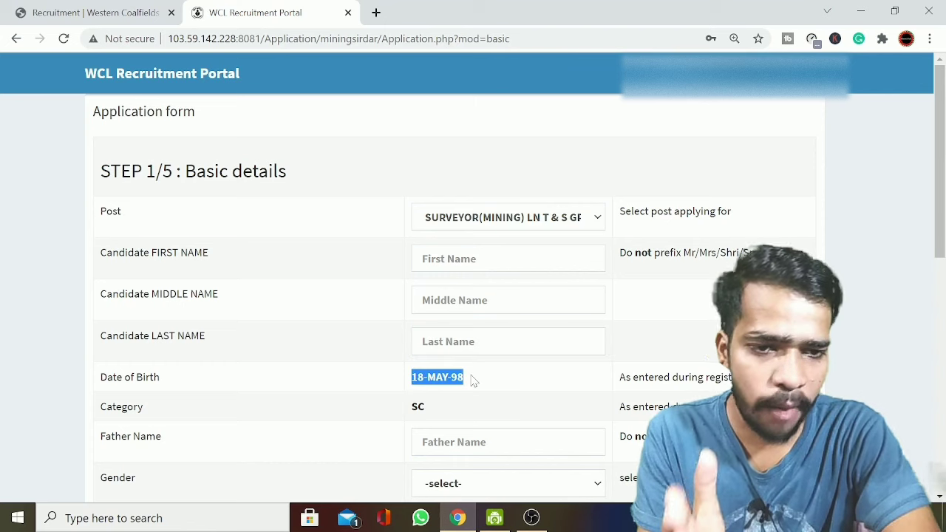
pyautogui.scroll(-1, 475, 379)
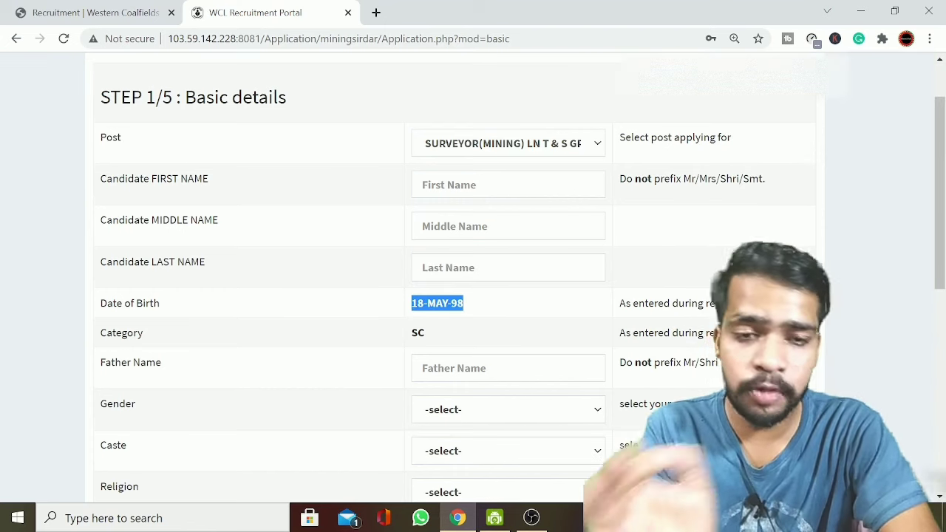
pyautogui.moveTo(410, 336); pyautogui.dragTo(444, 337)
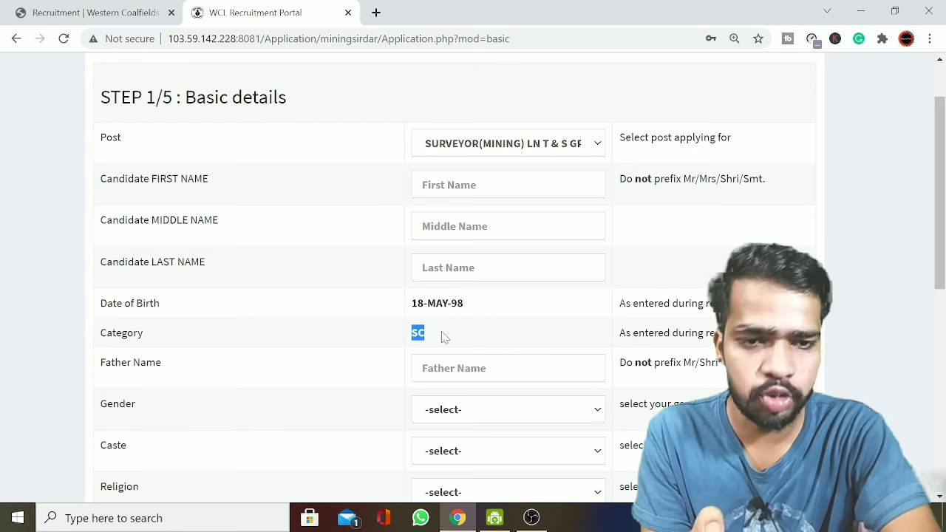
# Step: Examine the father name, gender, caste, religion and Aadhar number fields in the basic details, including the religion choices
pyautogui.click(345, 368)
pyautogui.click(443, 368)
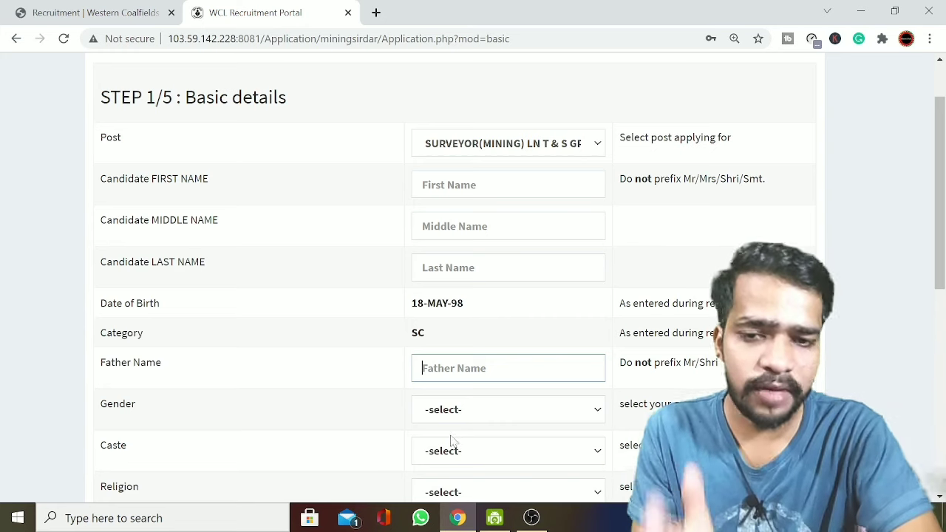
pyautogui.scroll(-1, 480, 399)
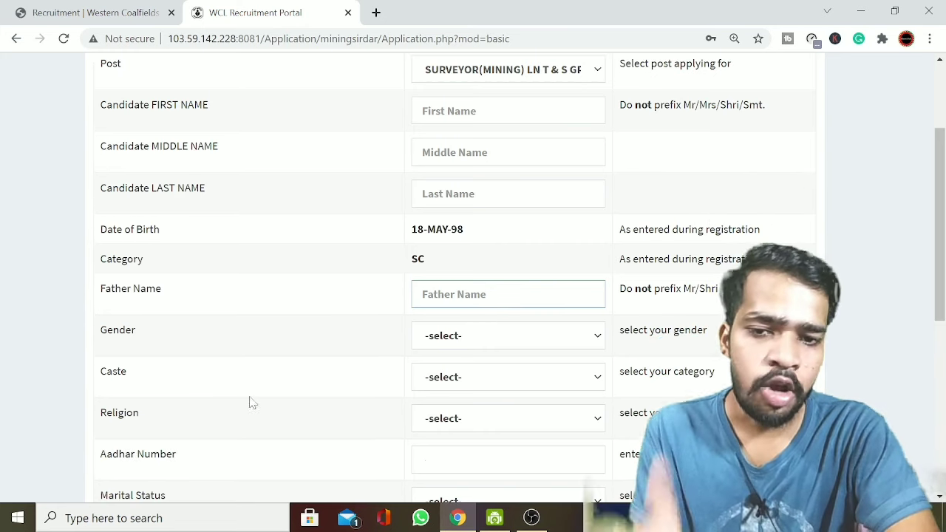
pyautogui.click(459, 384)
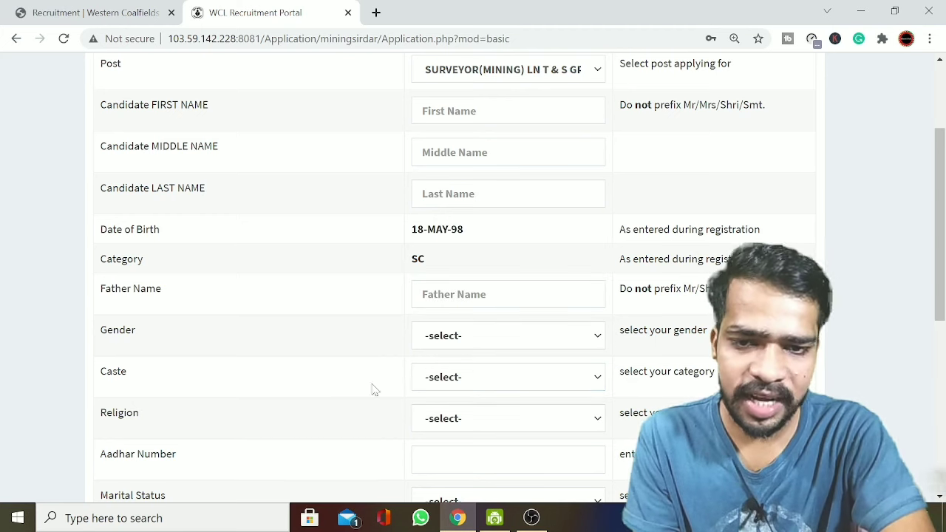
pyautogui.click(481, 420)
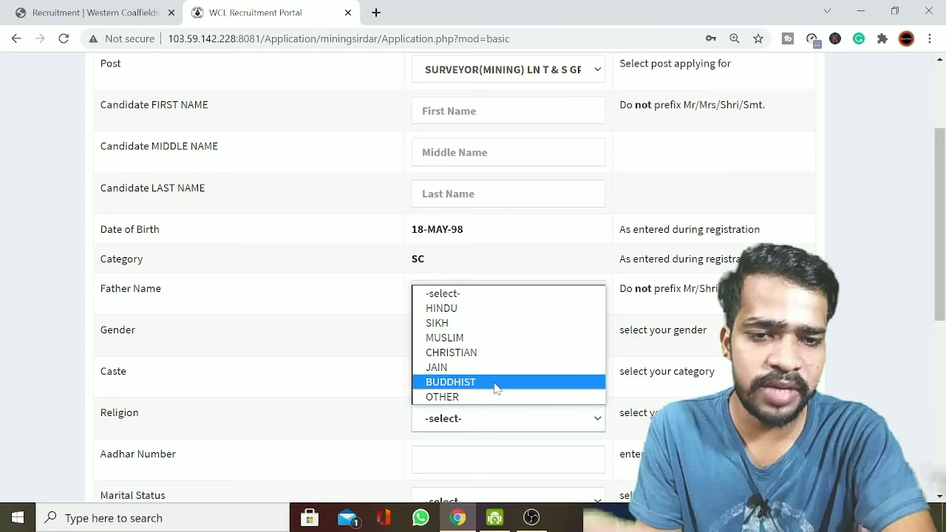
pyautogui.click(289, 406)
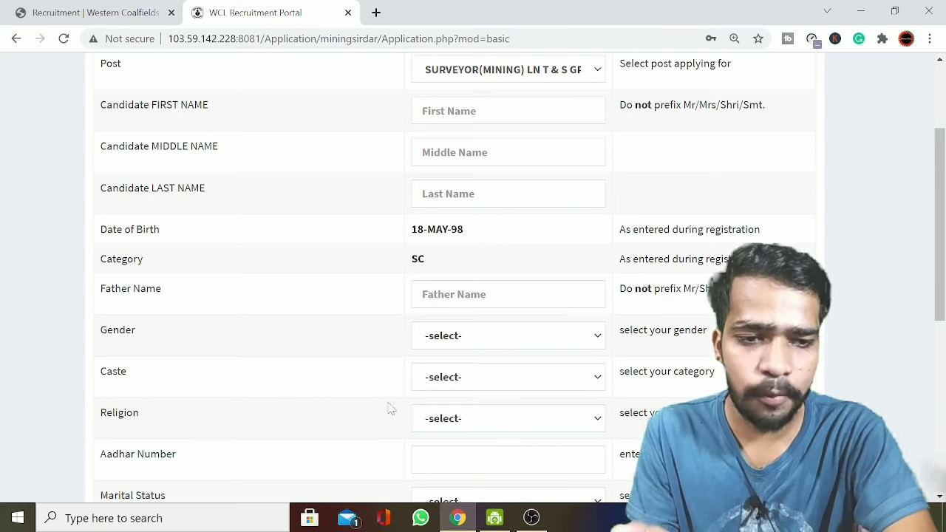
pyautogui.scroll(-1, 388, 407)
pyautogui.click(508, 385)
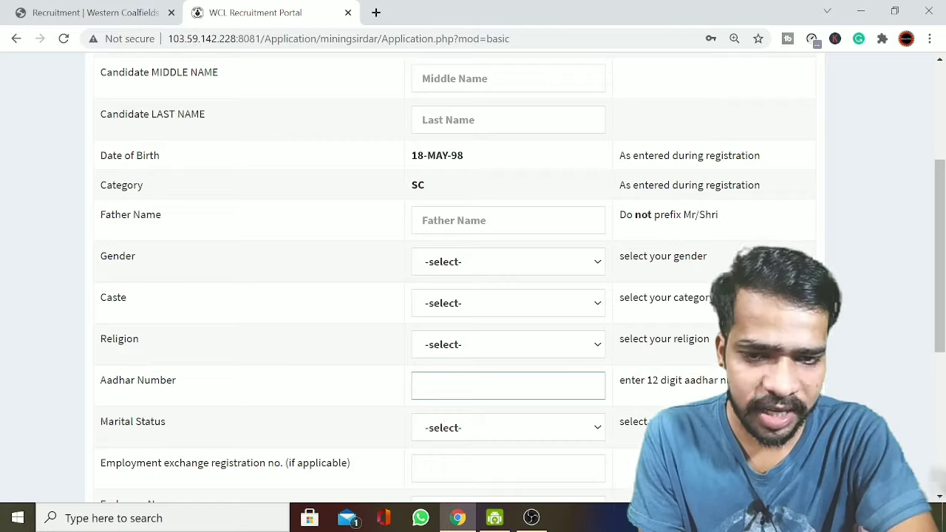
# Step: Examine the marital status choices, the employment exchange fields and the date of registration calendar in the basic details
pyautogui.scroll(-2, 307, 353)
pyautogui.click(492, 281)
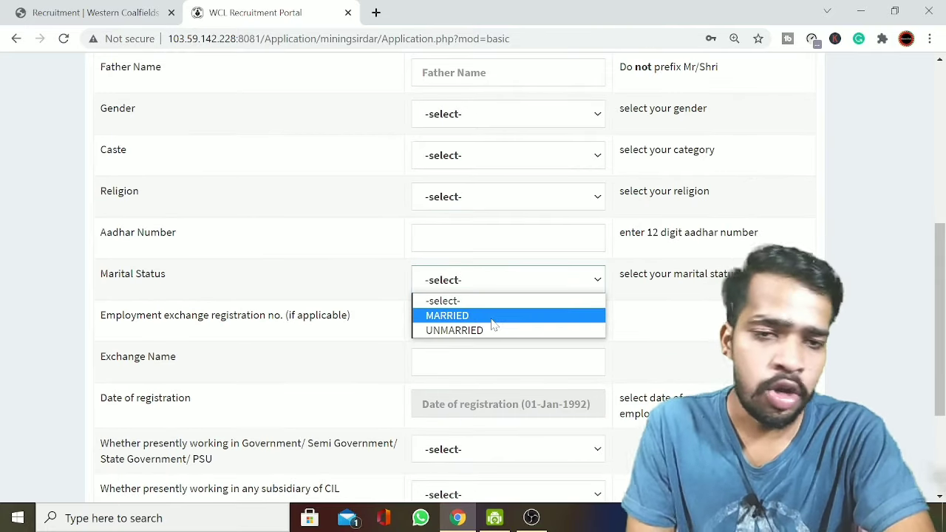
pyautogui.click(274, 296)
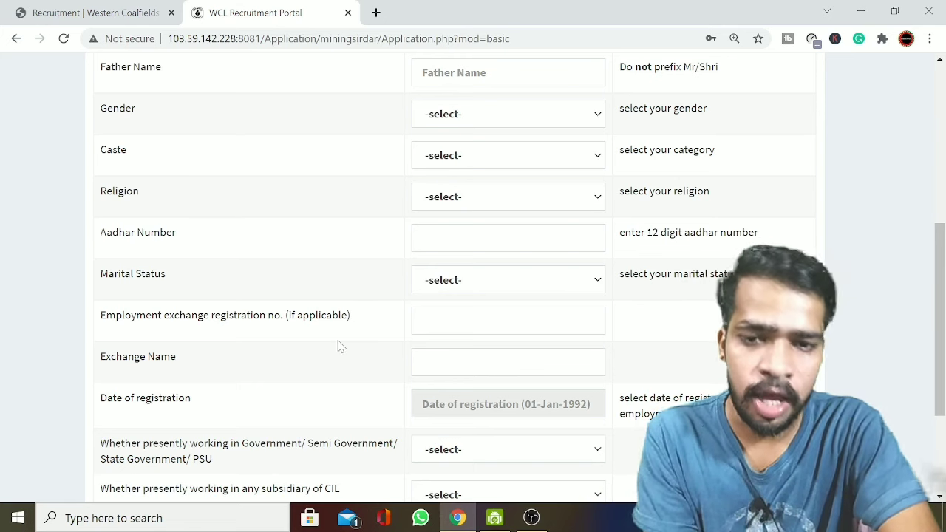
pyautogui.click(443, 362)
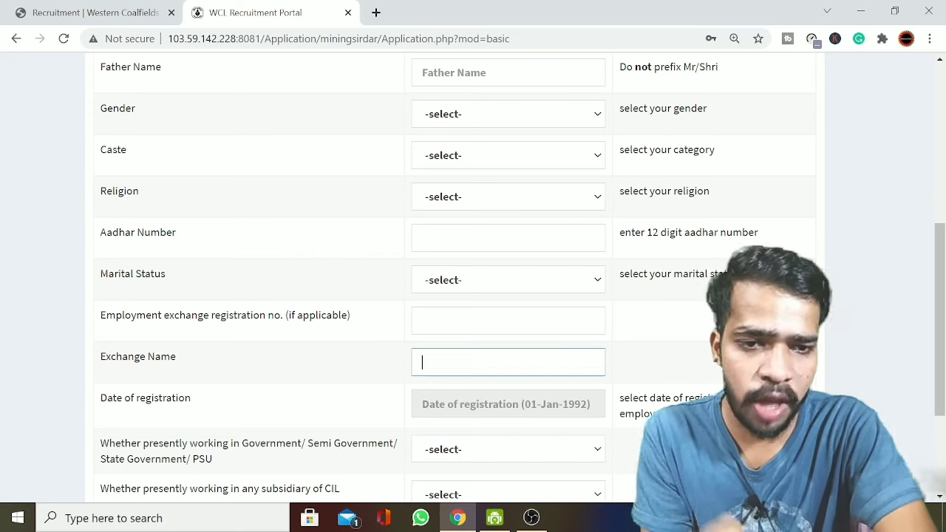
pyautogui.scroll(-1, 321, 354)
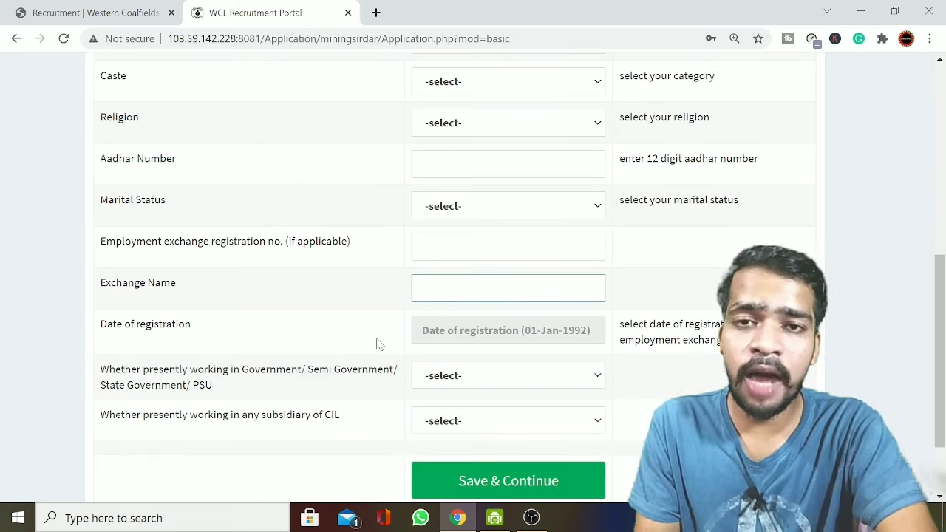
pyautogui.click(507, 331)
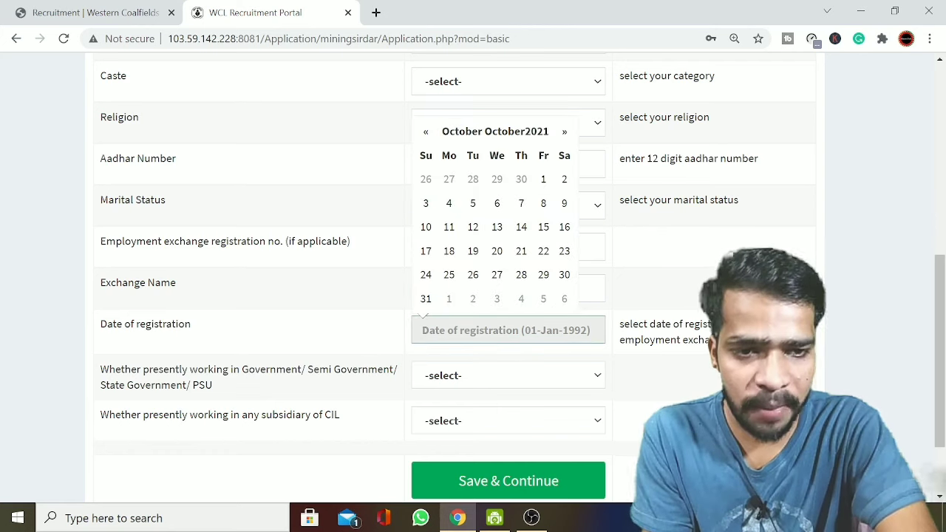
pyautogui.click(170, 394)
# Step: Answer NO to whether the candidate is presently working in Government/Semi Government/State Government/PSU
pyautogui.moveTo(102, 377); pyautogui.dragTo(283, 389)
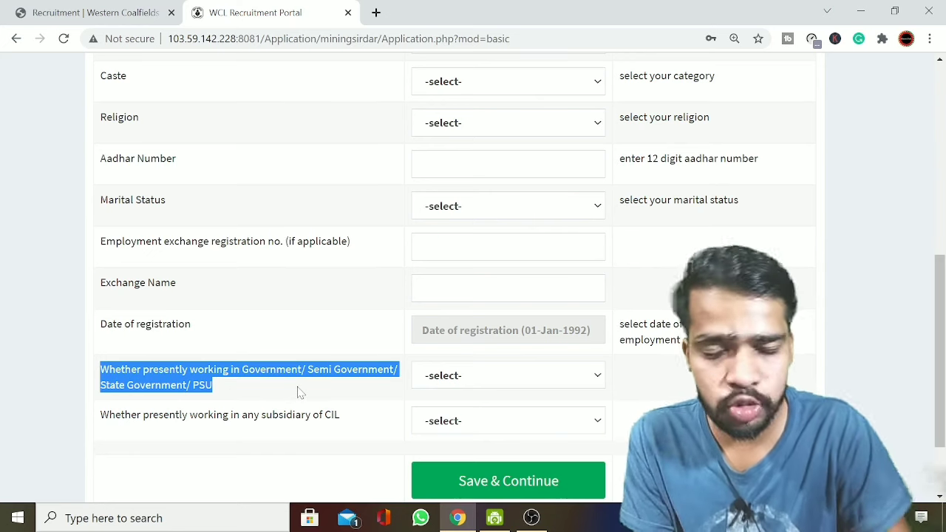
pyautogui.click(476, 383)
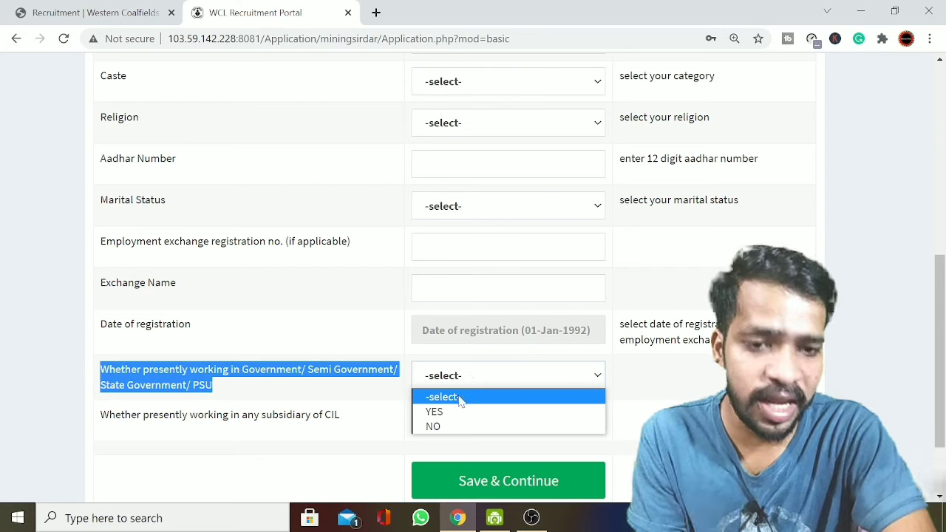
pyautogui.click(454, 427)
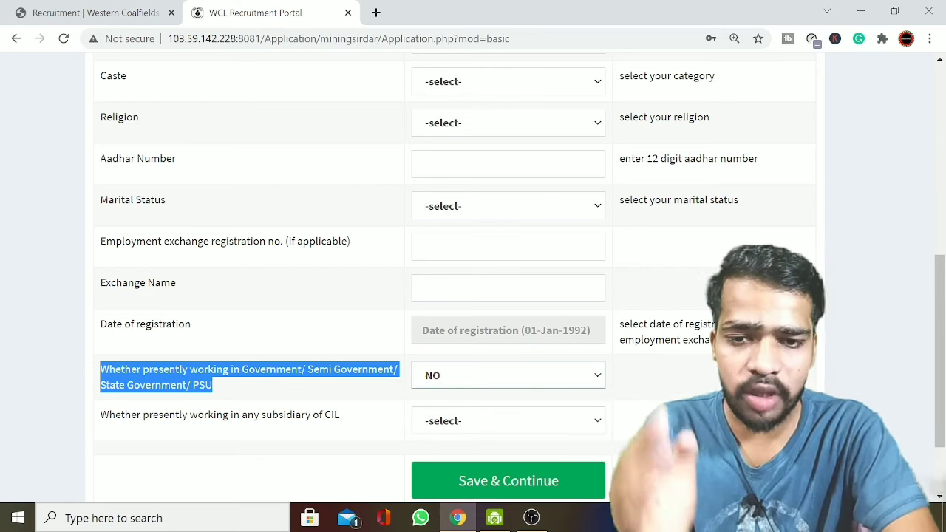
pyautogui.click(193, 440)
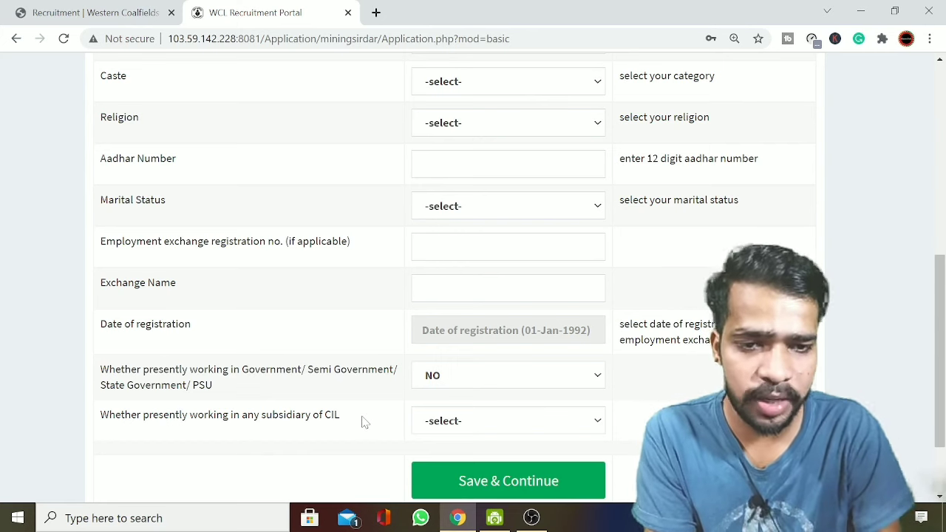
# Step: Check the answer choices for working in a CIL subsidiary, and save the basic details to continue to the address details
pyautogui.click(540, 420)
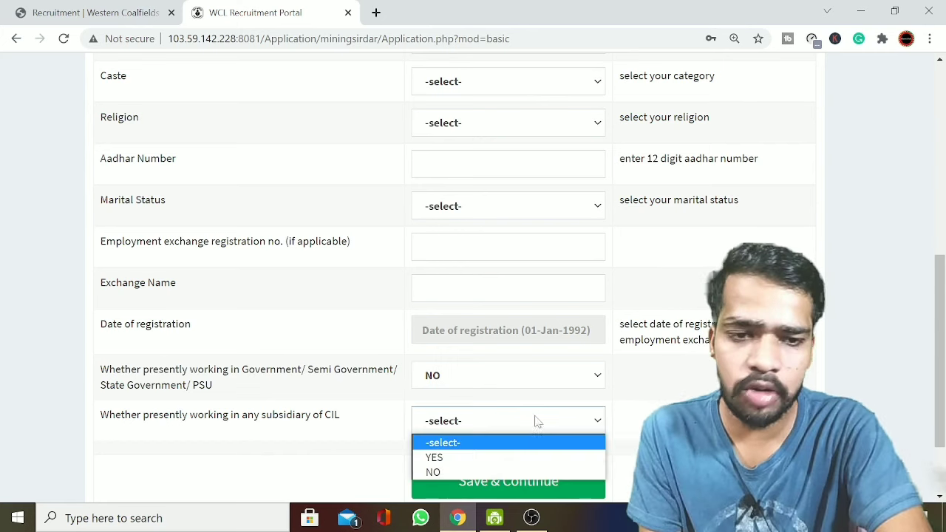
pyautogui.click(367, 460)
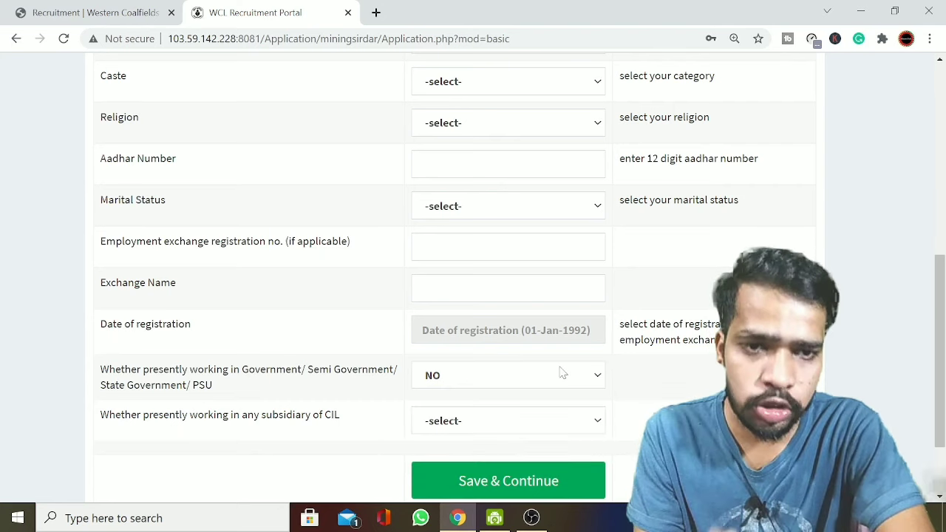
pyautogui.click(487, 488)
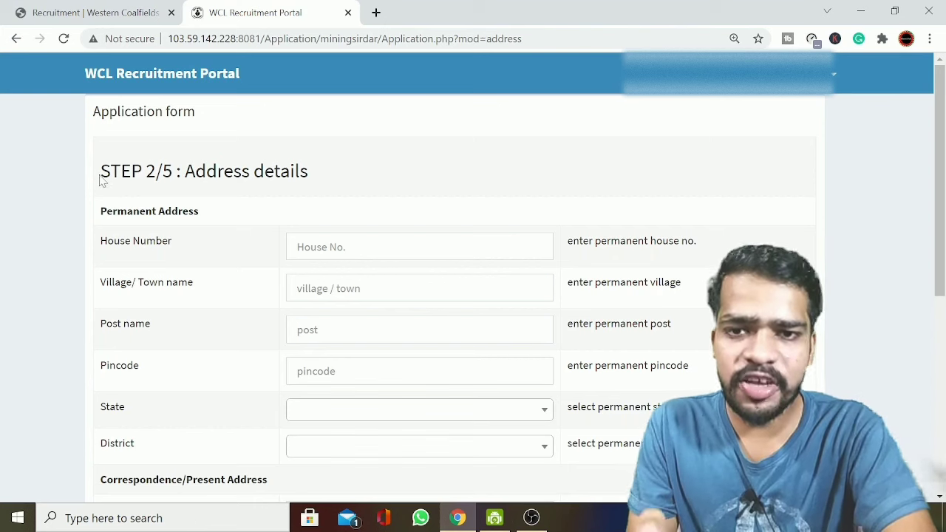
# Step: Review the permanent and correspondence address fields, and save the address details to continue to the education details
pyautogui.moveTo(101, 171); pyautogui.dragTo(338, 234)
pyautogui.click(241, 254)
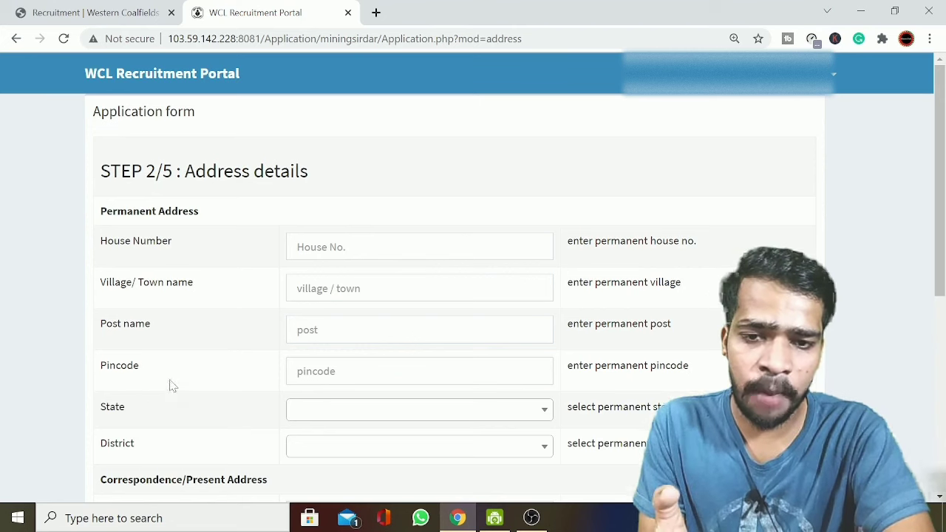
pyautogui.scroll(-1, 152, 387)
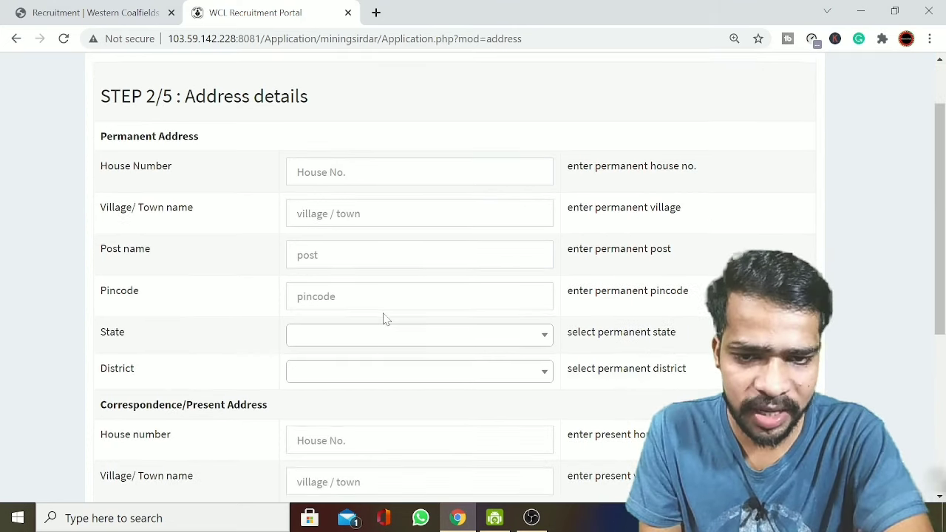
pyautogui.scroll(-1, 175, 355)
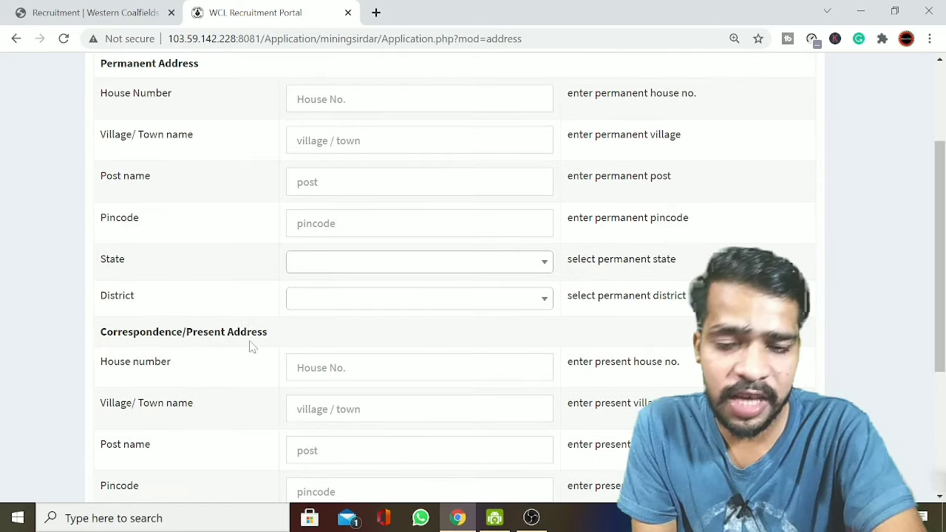
pyautogui.scroll(-2, 458, 281)
pyautogui.press('Return')
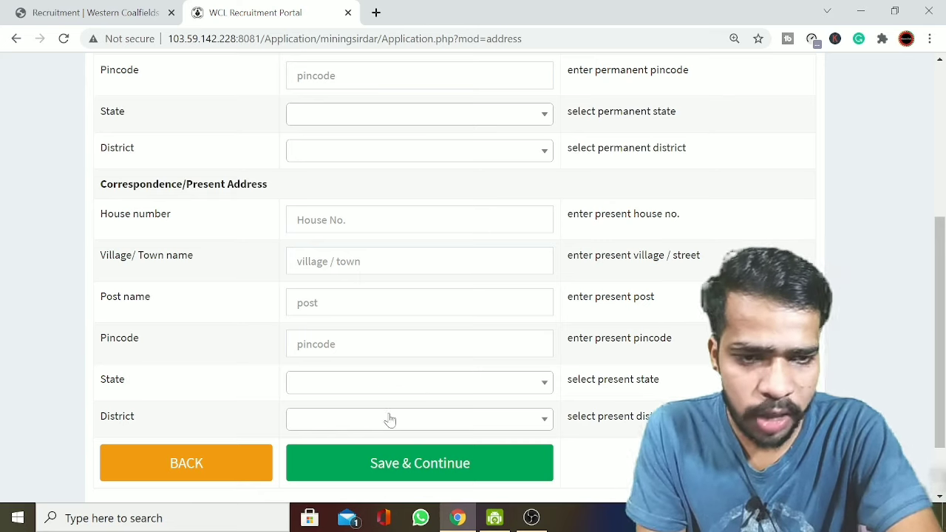
pyautogui.scroll(3, 380, 289)
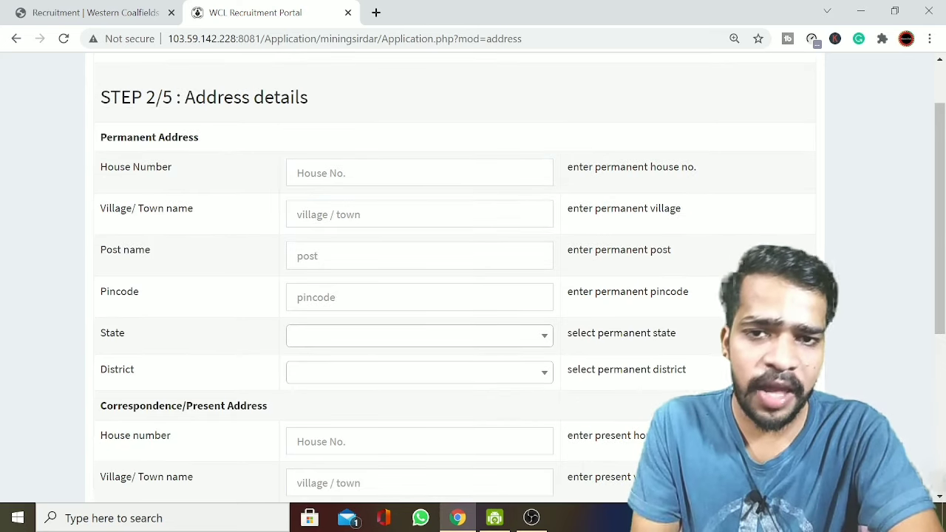
pyautogui.scroll(-2, 458, 281)
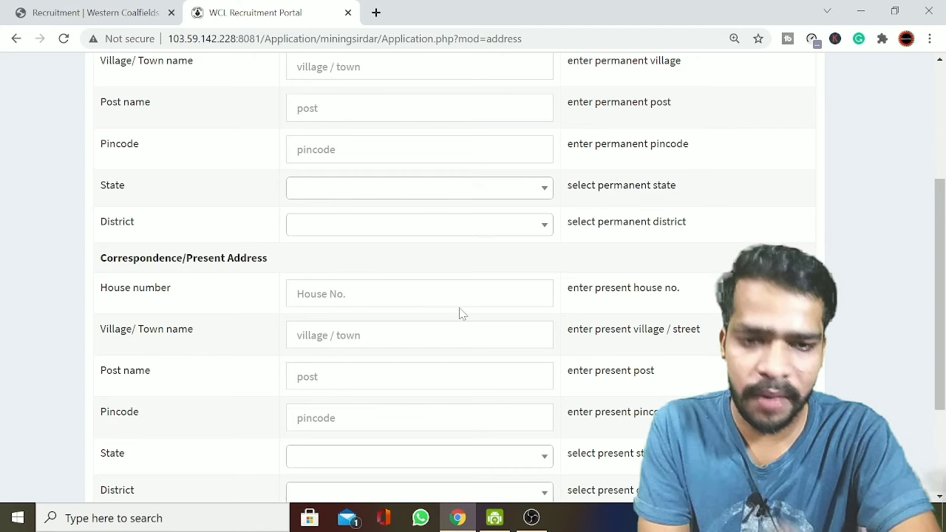
pyautogui.scroll(-1, 459, 313)
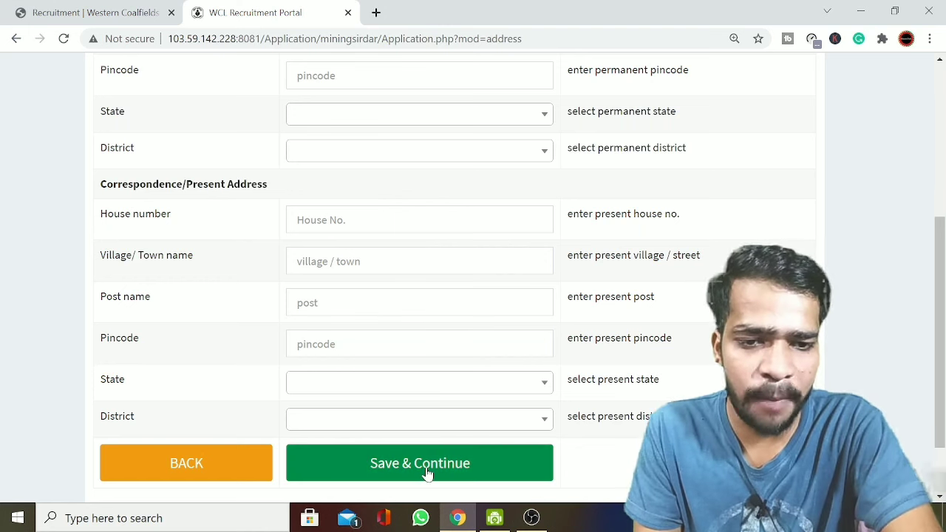
pyautogui.click(426, 463)
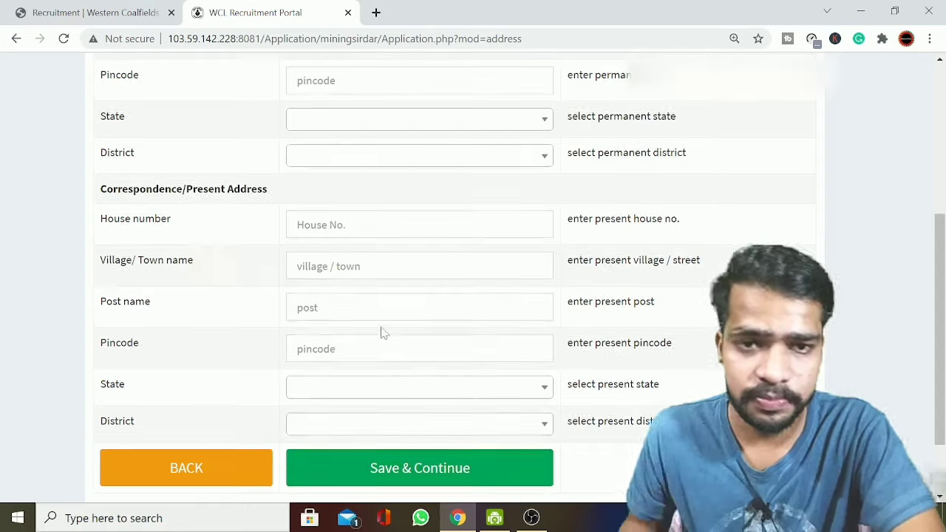
# Step: Review the Educational & Professional Qualification section and start adding a new education detail
pyautogui.moveTo(100, 171); pyautogui.dragTo(357, 192)
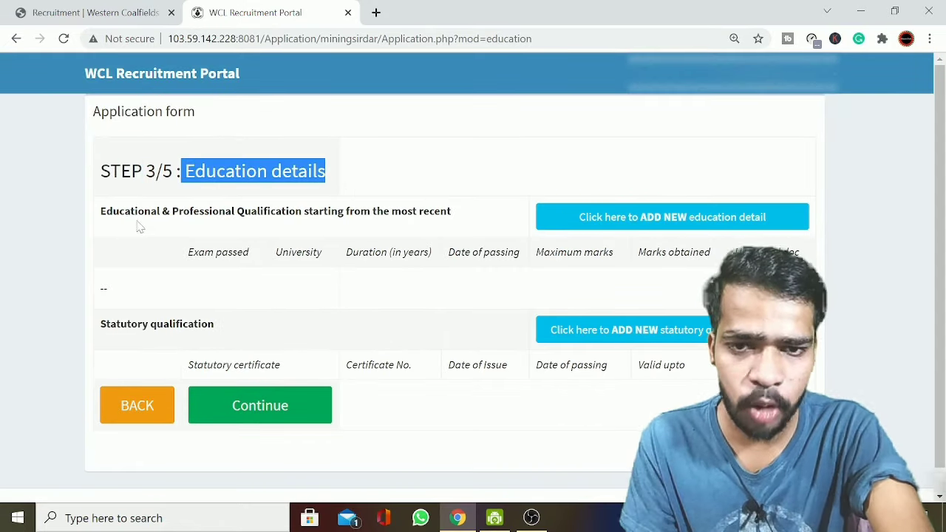
pyautogui.moveTo(112, 212); pyautogui.dragTo(323, 227)
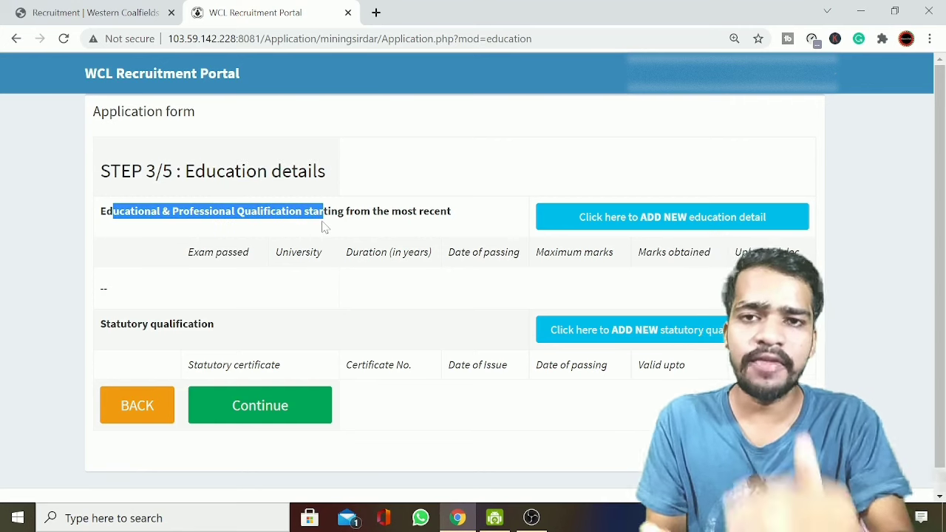
pyautogui.click(739, 288)
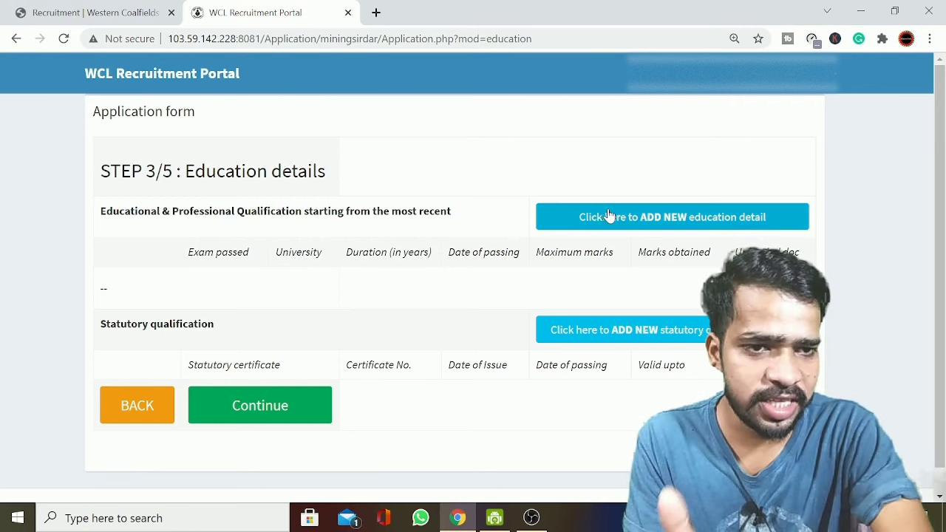
pyautogui.click(708, 221)
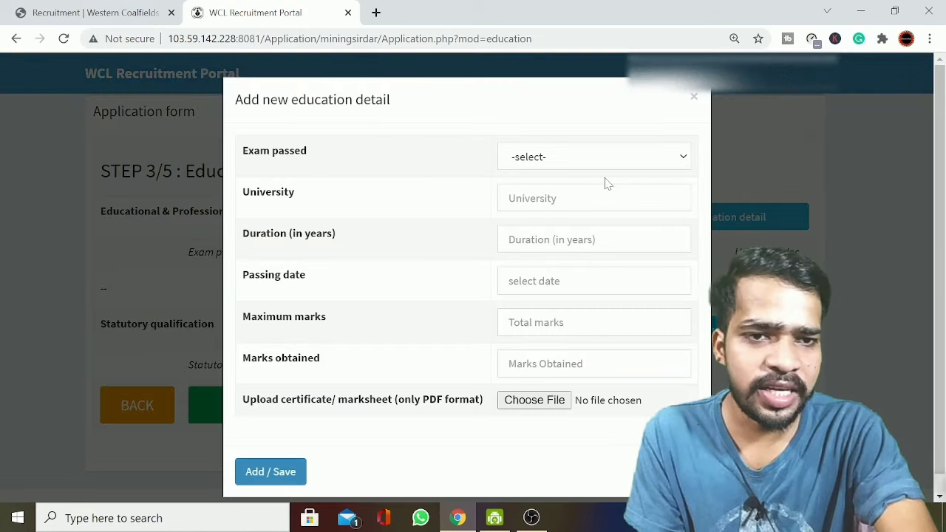
# Step: Set the exam passed to 10 in the new education detail
pyautogui.click(547, 160)
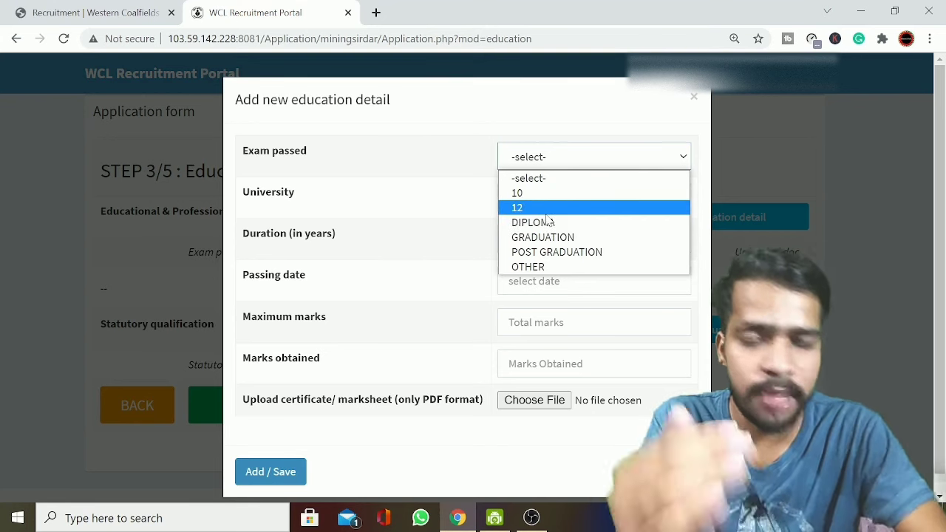
pyautogui.click(487, 162)
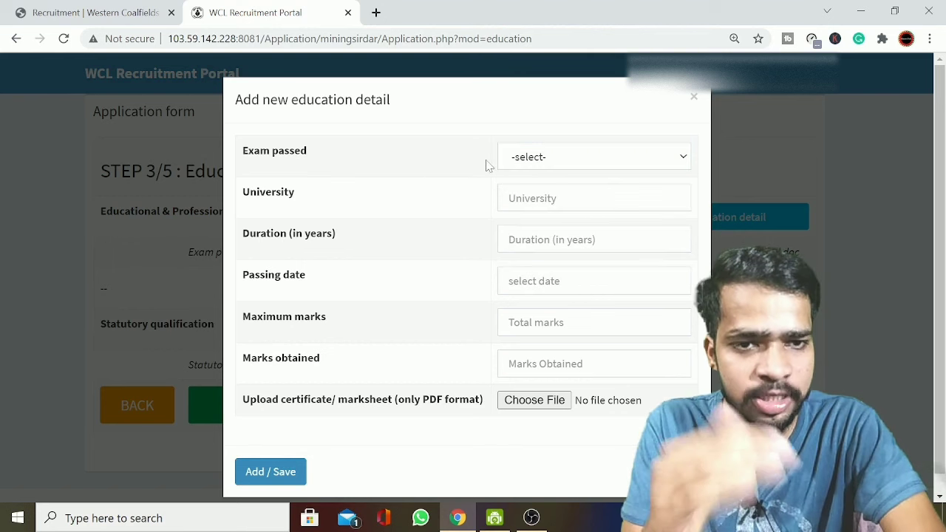
pyautogui.click(537, 161)
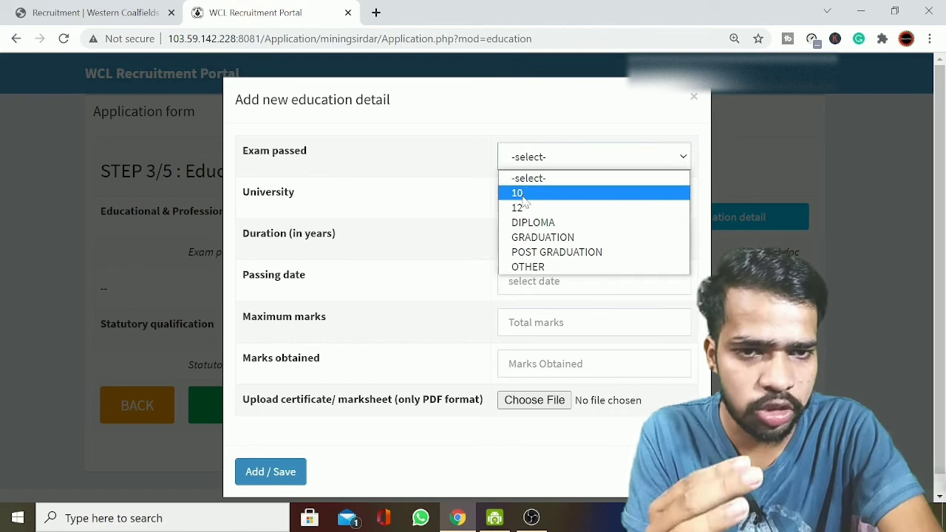
pyautogui.click(529, 192)
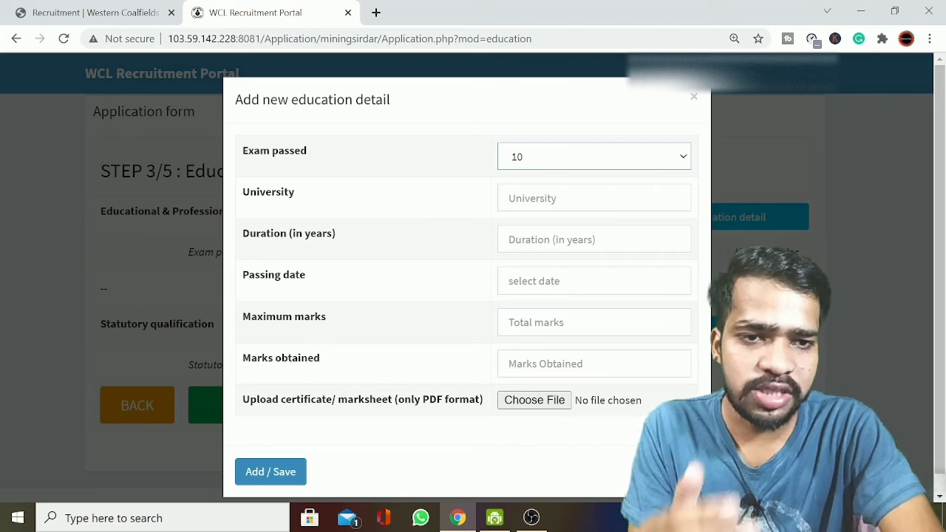
pyautogui.click(510, 204)
pyautogui.click(477, 206)
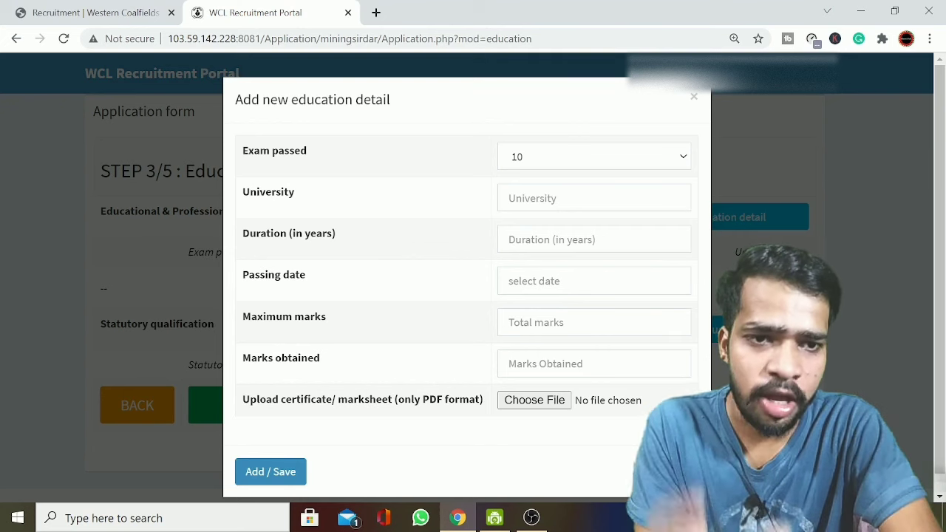
# Step: Check the University field and set the duration of the class 10 education detail to 1 year
pyautogui.click(594, 198)
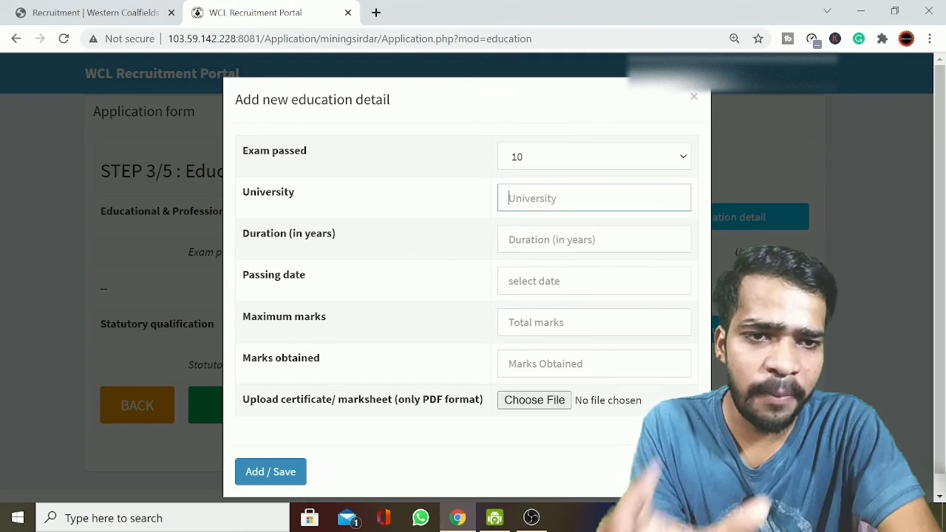
pyautogui.click(329, 252)
pyautogui.click(560, 240)
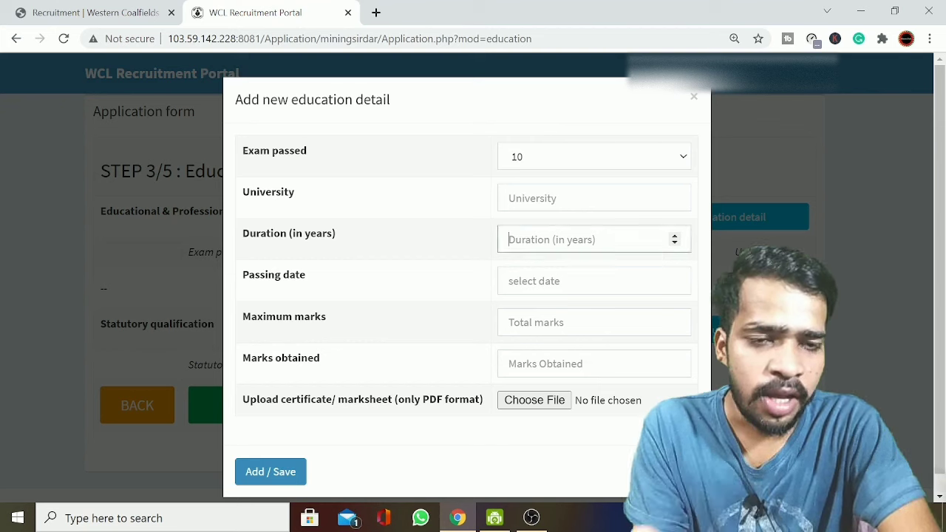
pyautogui.click(675, 240)
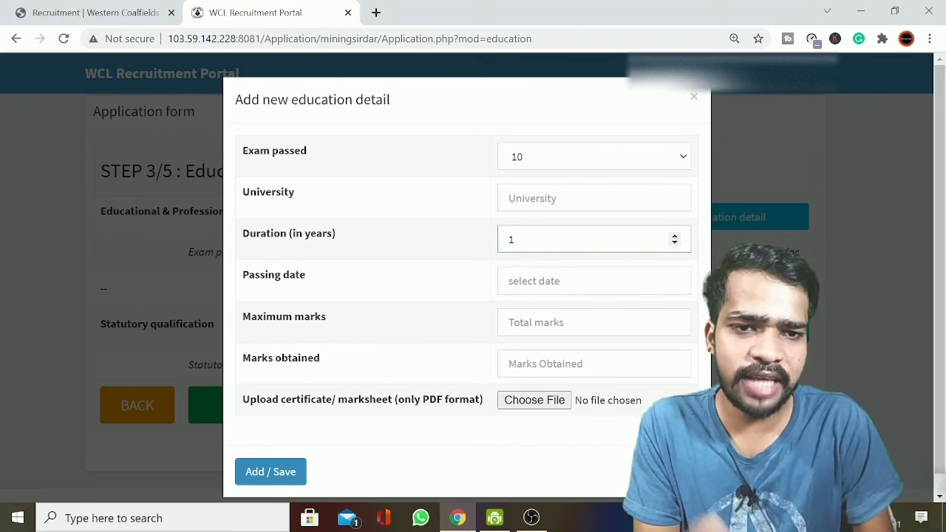
pyautogui.click(433, 263)
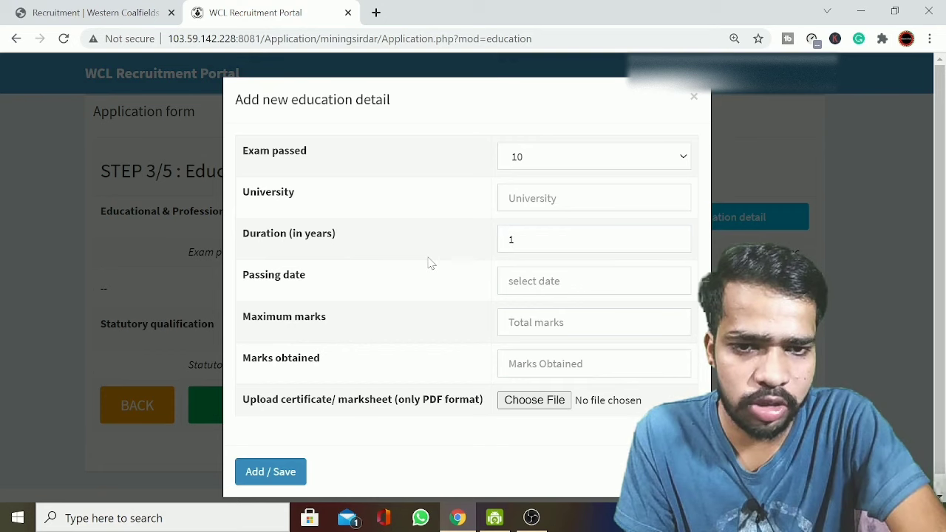
# Step: Review the passing date, maximum marks and marks obtained fields, and save the education detail
pyautogui.click(517, 281)
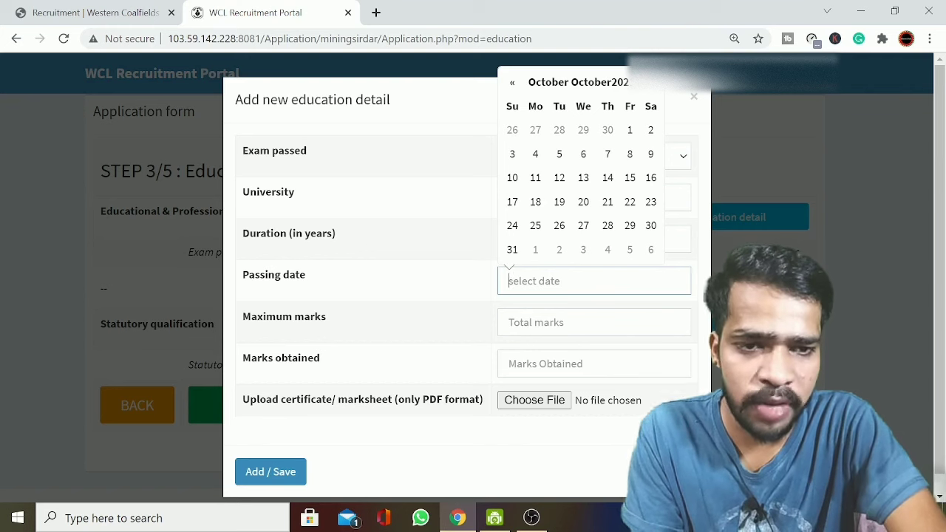
pyautogui.click(402, 343)
pyautogui.moveTo(243, 317); pyautogui.dragTo(401, 317)
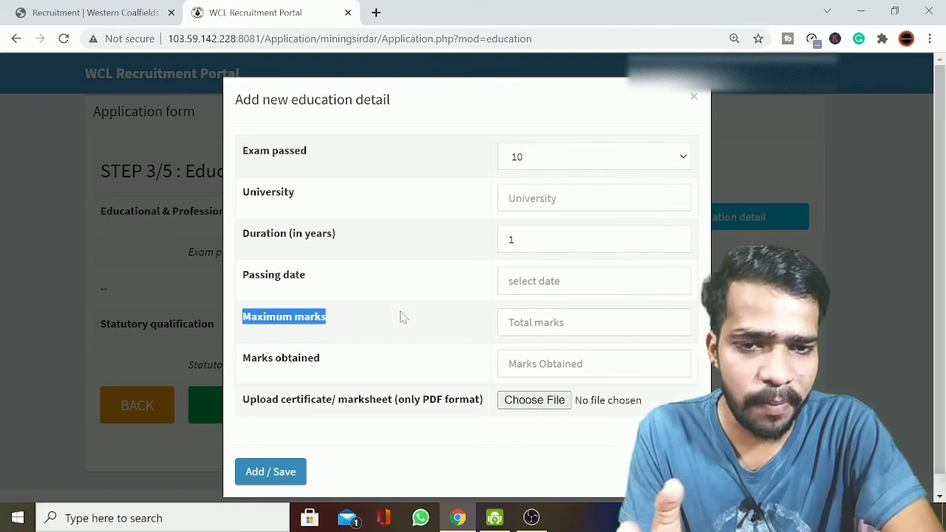
pyautogui.click(576, 322)
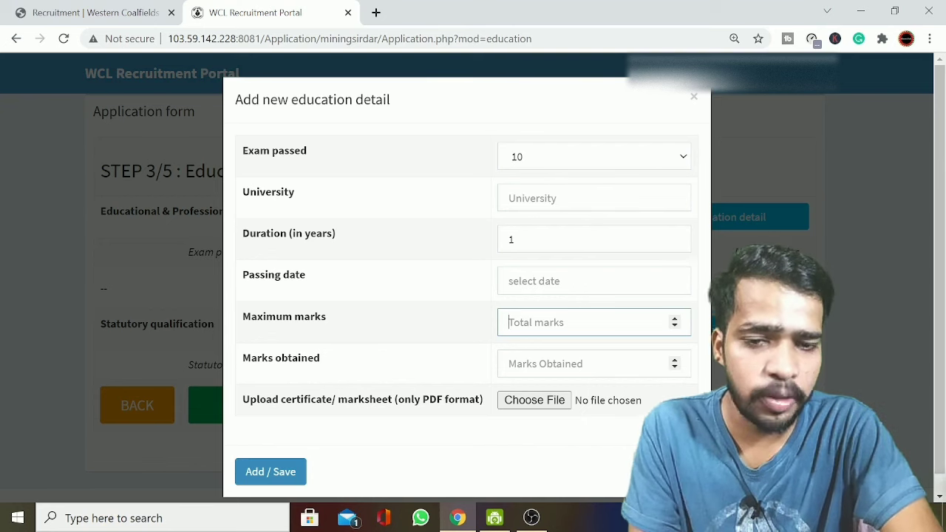
pyautogui.click(561, 364)
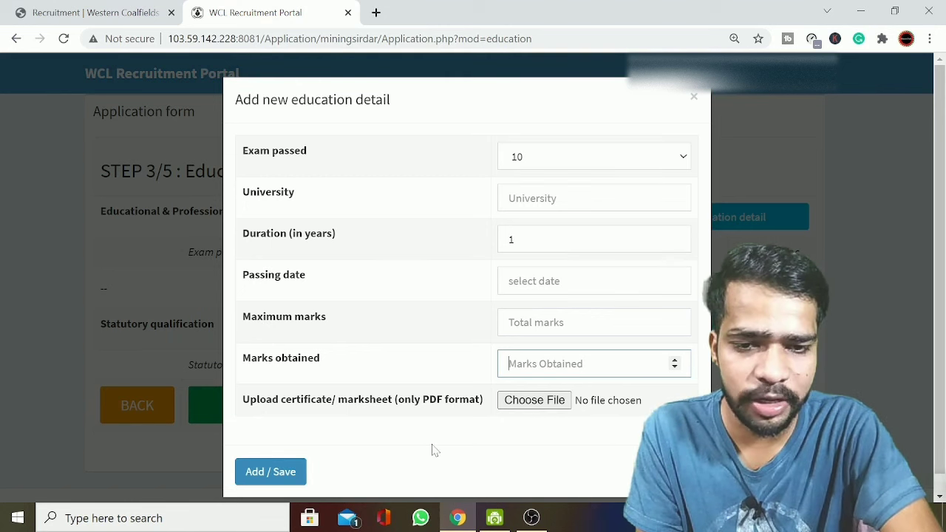
pyautogui.click(301, 471)
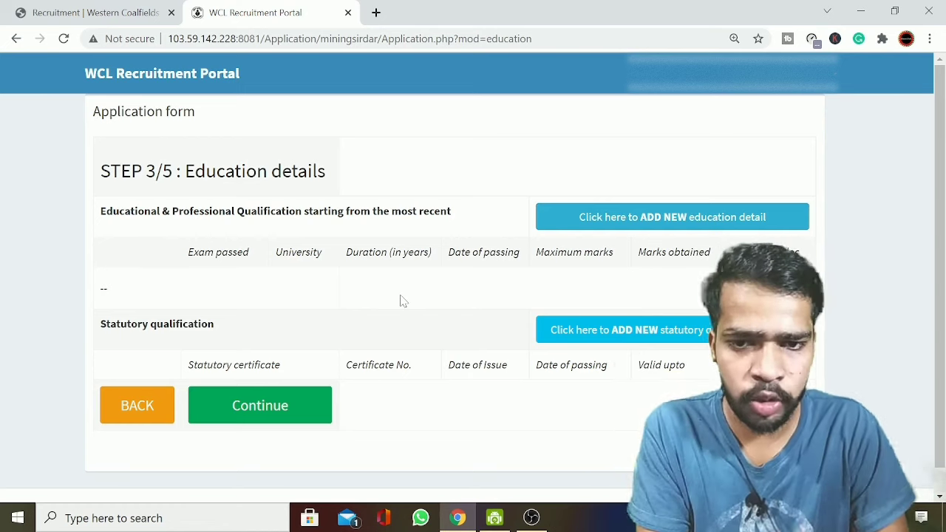
# Step: Start adding a new statutory qualification detail with SURVEYOR CERTIFICATE OF COMPETENCY as the statutory certificate
pyautogui.moveTo(99, 327); pyautogui.dragTo(234, 330)
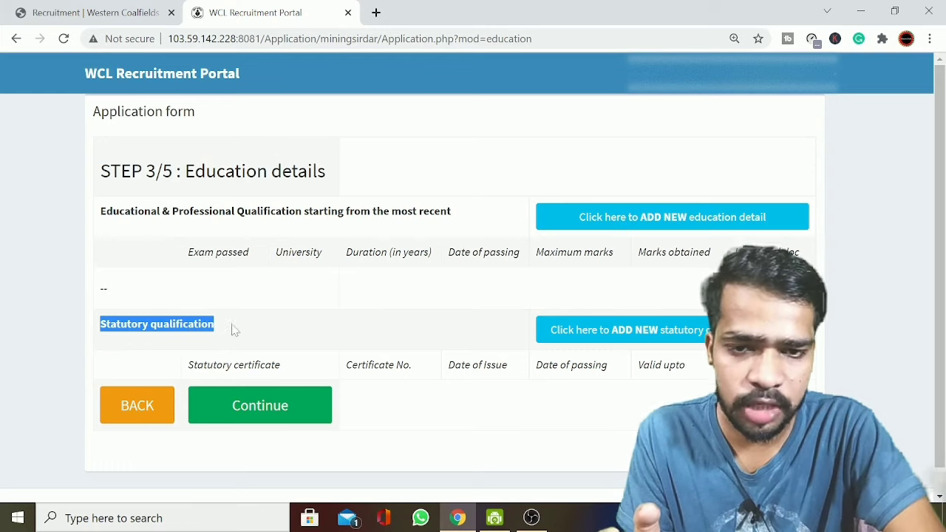
pyautogui.click(629, 330)
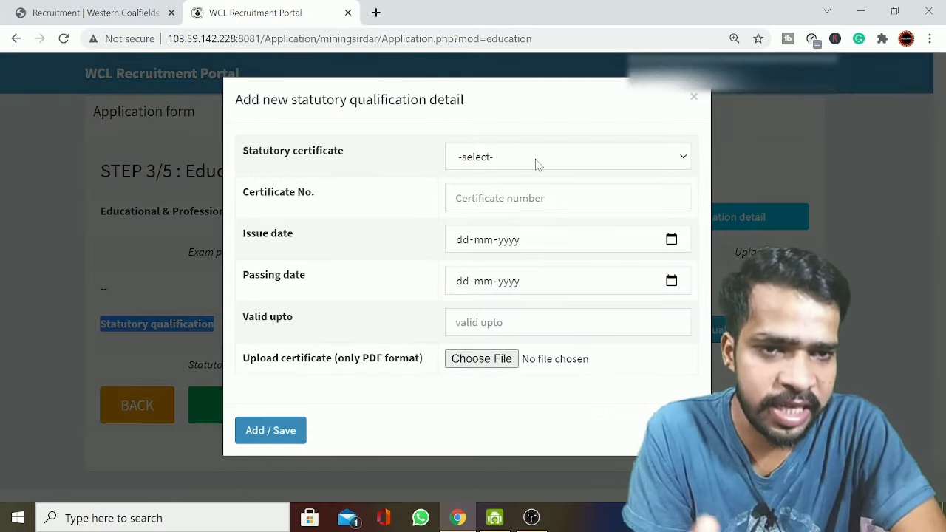
pyautogui.click(538, 161)
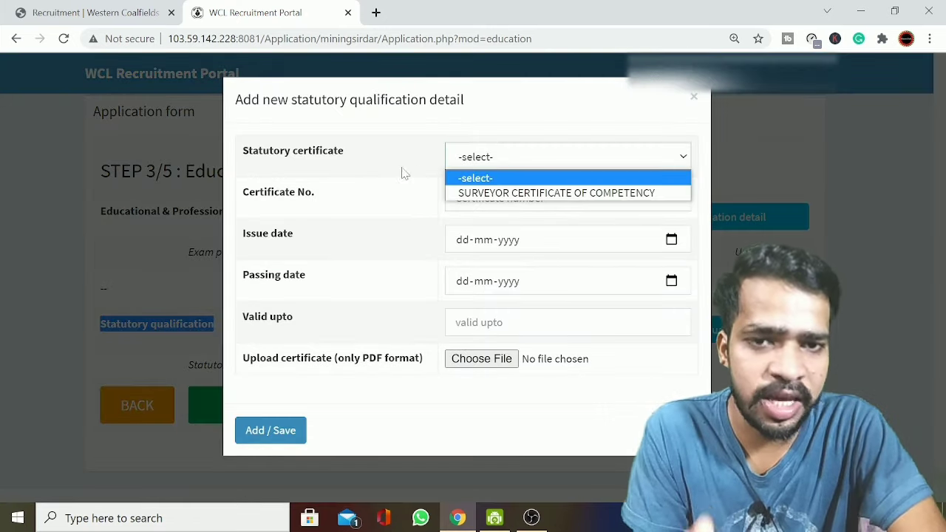
pyautogui.click(523, 193)
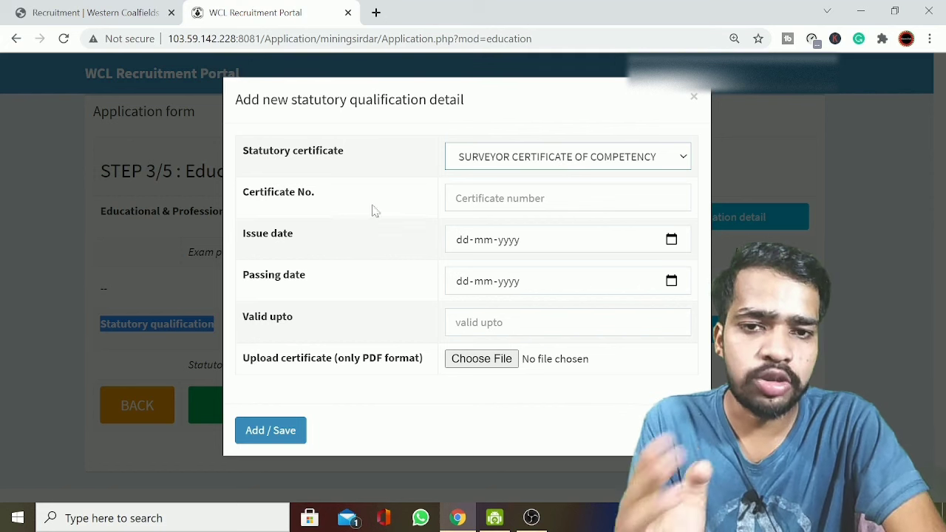
# Step: Review the certificate number, passing date and validity fields, and continue from the education details to the photo and signature upload
pyautogui.click(473, 198)
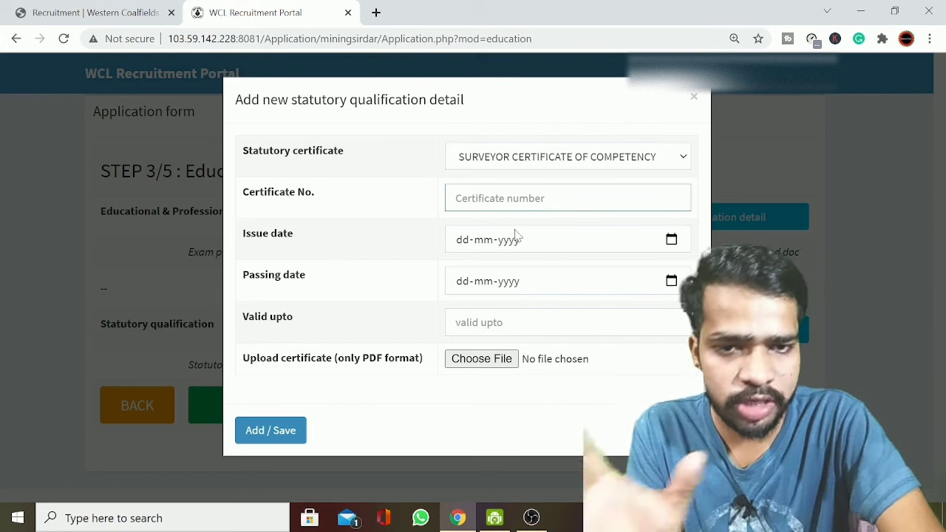
pyautogui.click(588, 286)
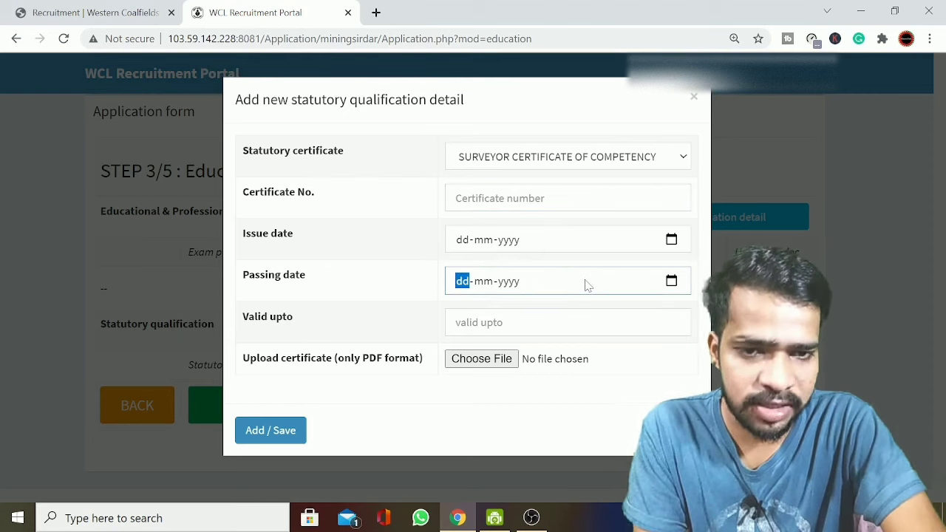
pyautogui.click(332, 337)
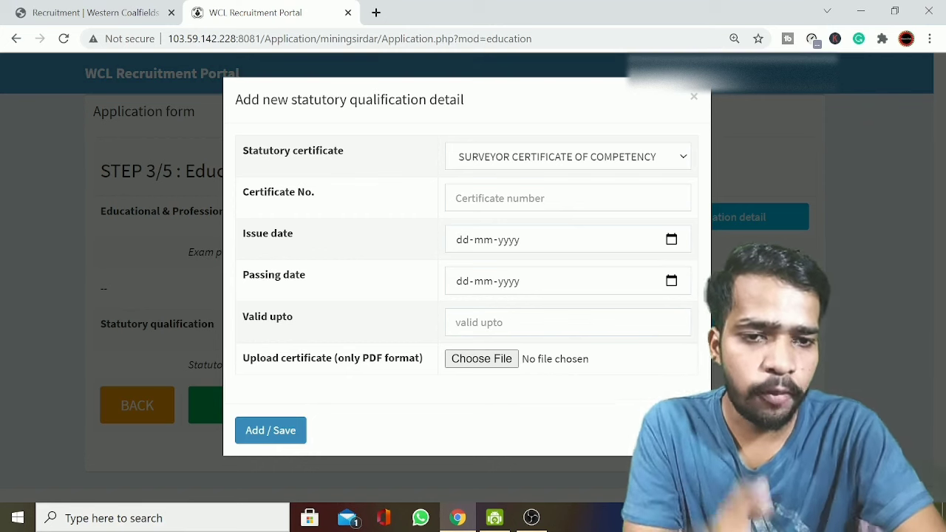
pyautogui.click(567, 322)
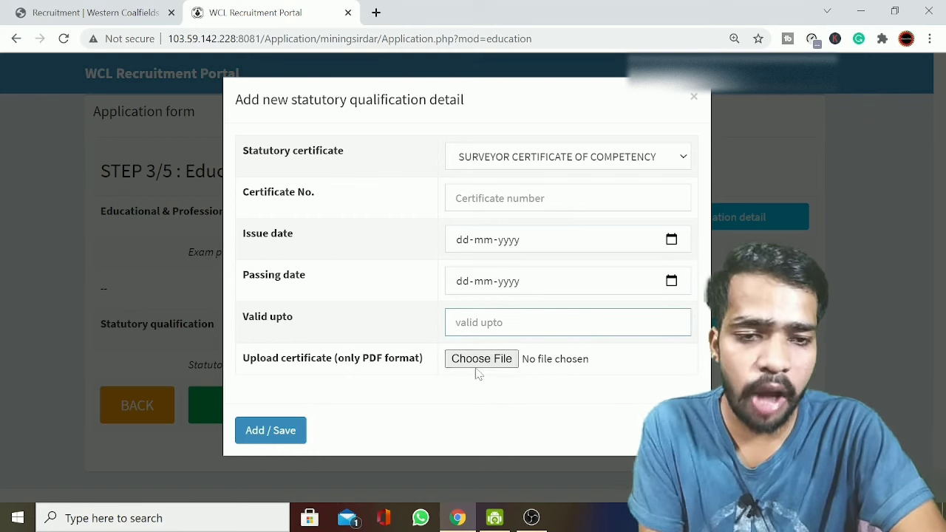
pyautogui.press('Escape')
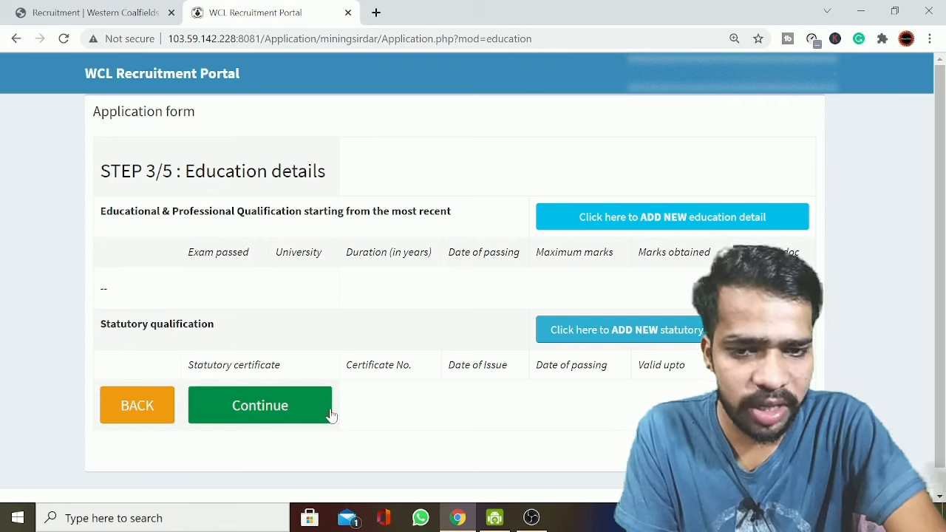
pyautogui.click(290, 420)
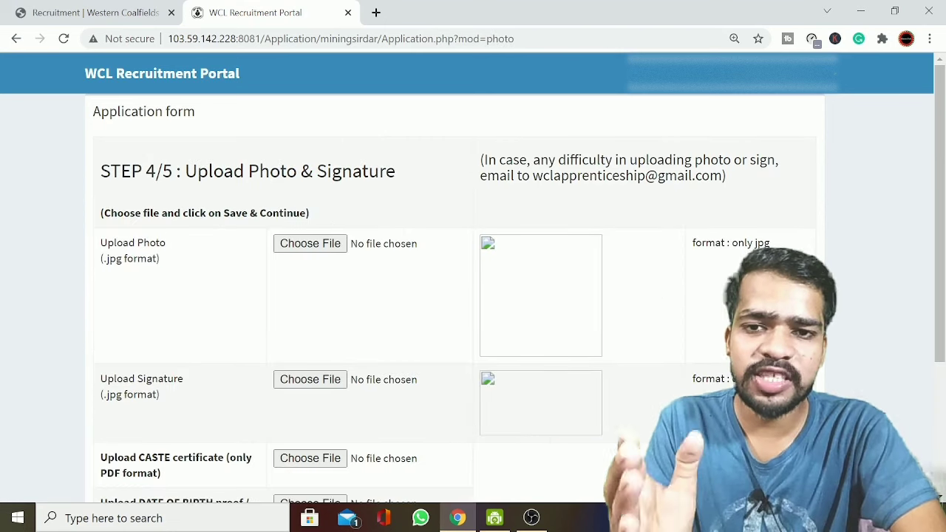
# Step: Review the photo, signature, caste certificate and date of birth proof uploads, and save to continue to the application preview
pyautogui.moveTo(101, 171); pyautogui.dragTo(416, 177)
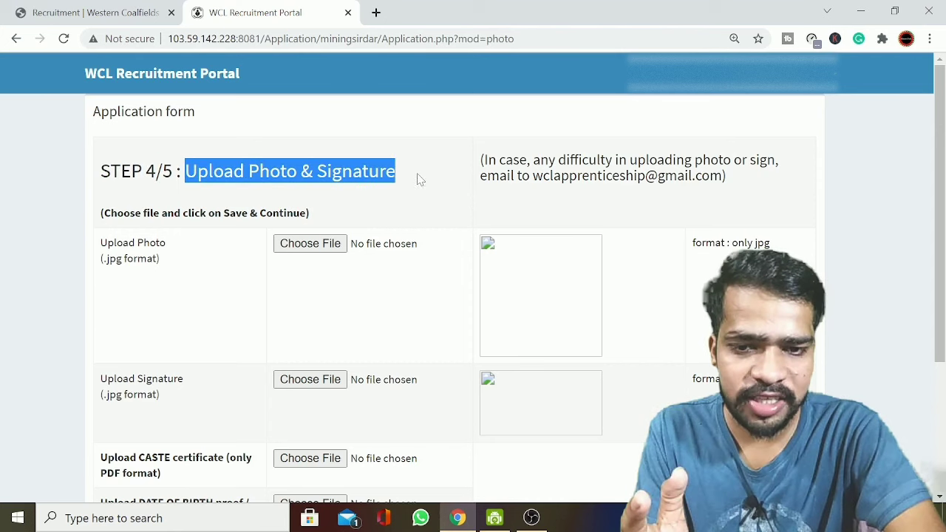
pyautogui.scroll(-3, 252, 311)
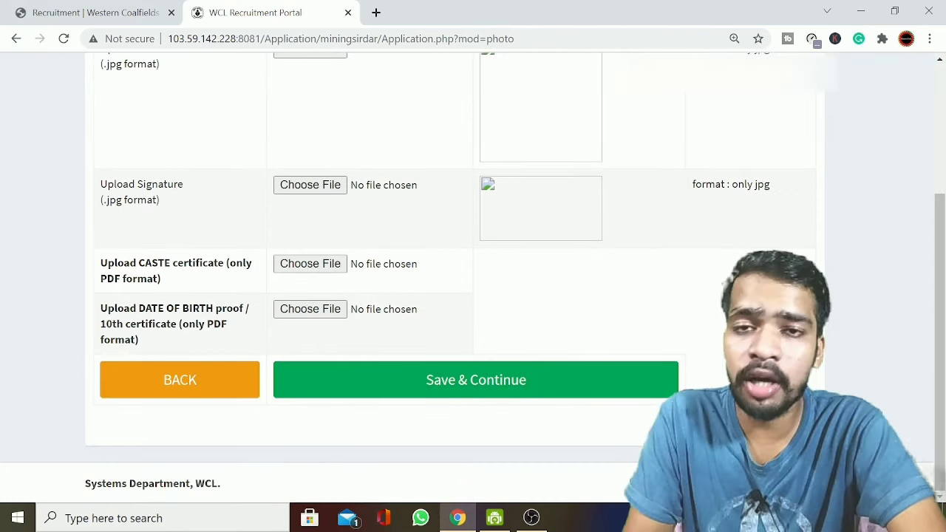
pyautogui.moveTo(138, 263); pyautogui.dragTo(224, 263)
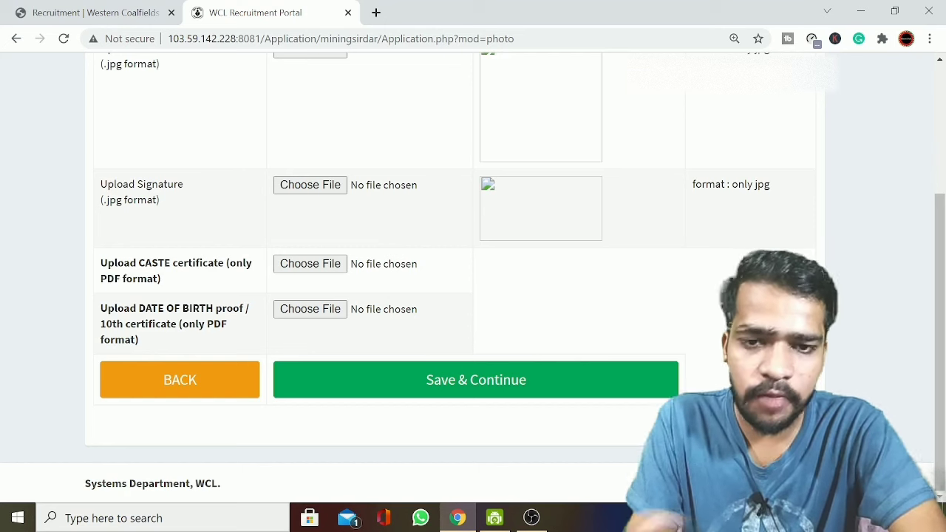
pyautogui.moveTo(99, 324); pyautogui.dragTo(195, 325)
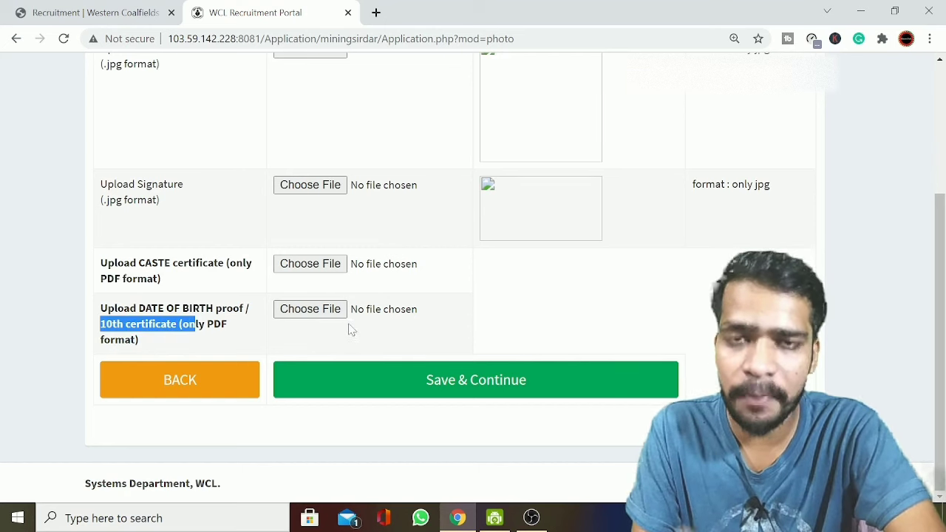
pyautogui.scroll(3, 414, 369)
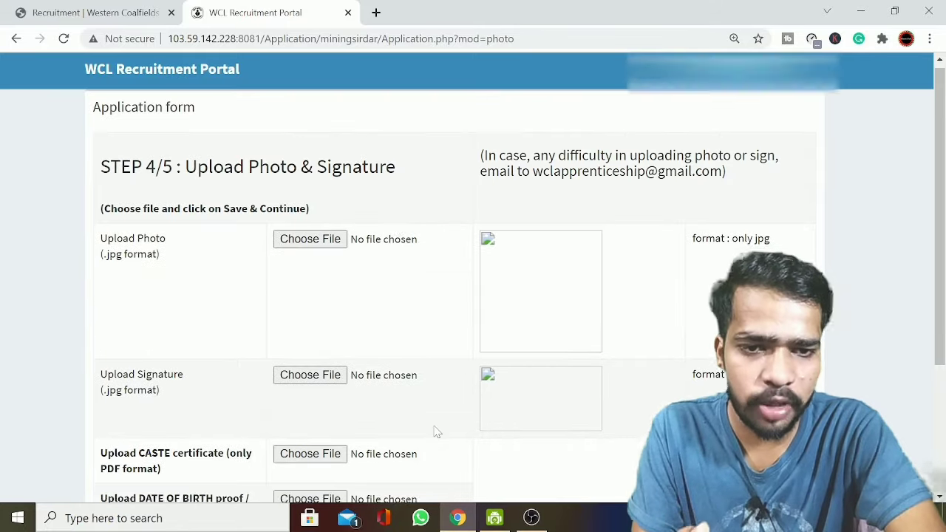
pyautogui.scroll(-3, 435, 430)
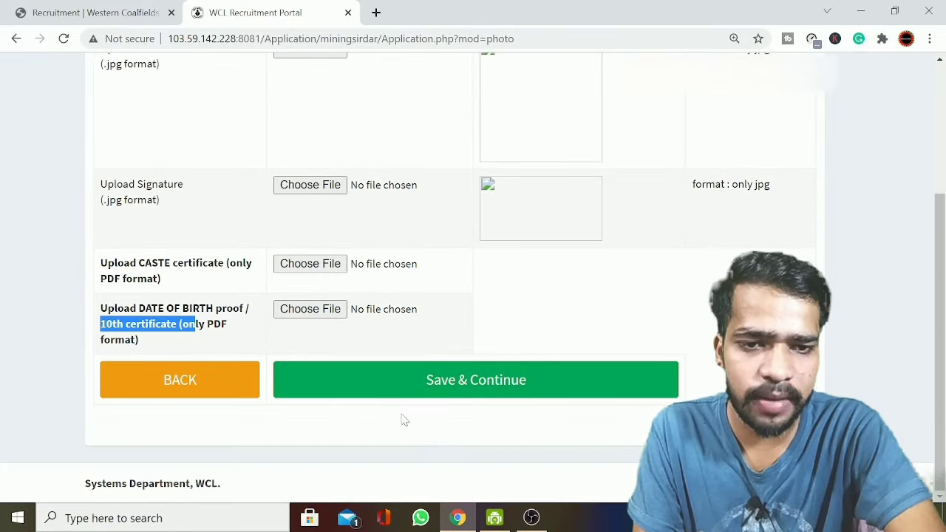
pyautogui.click(434, 384)
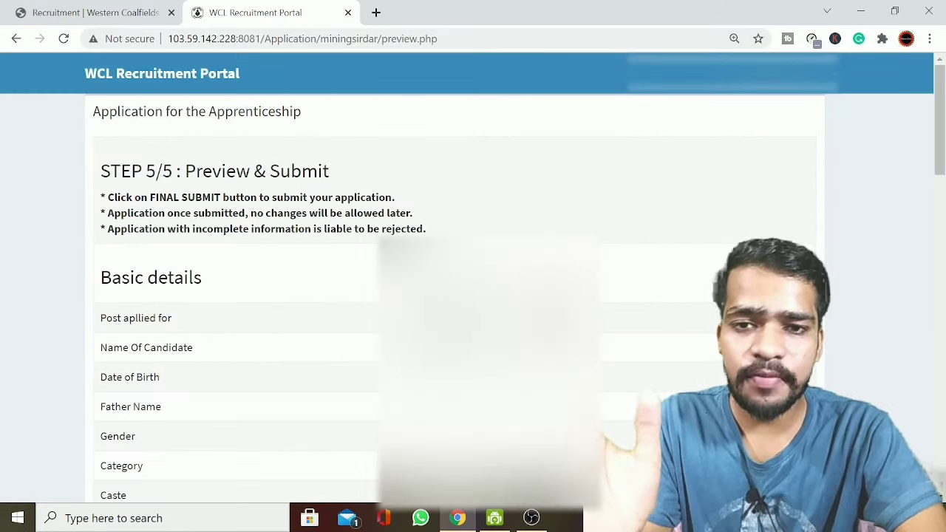
# Step: Examine the application preview from the basic, address and education details through the photo and signature to the declaration
pyautogui.moveTo(101, 171); pyautogui.dragTo(156, 172)
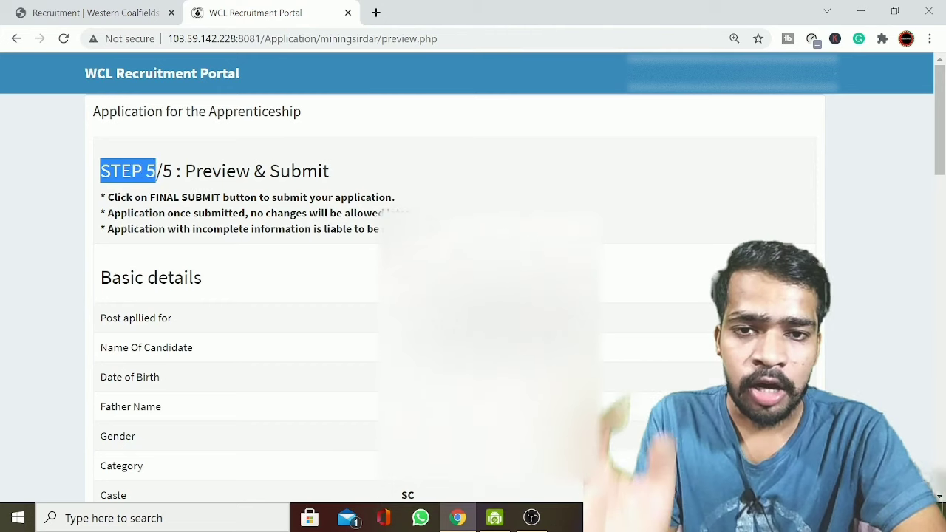
pyautogui.moveTo(185, 171); pyautogui.dragTo(318, 170)
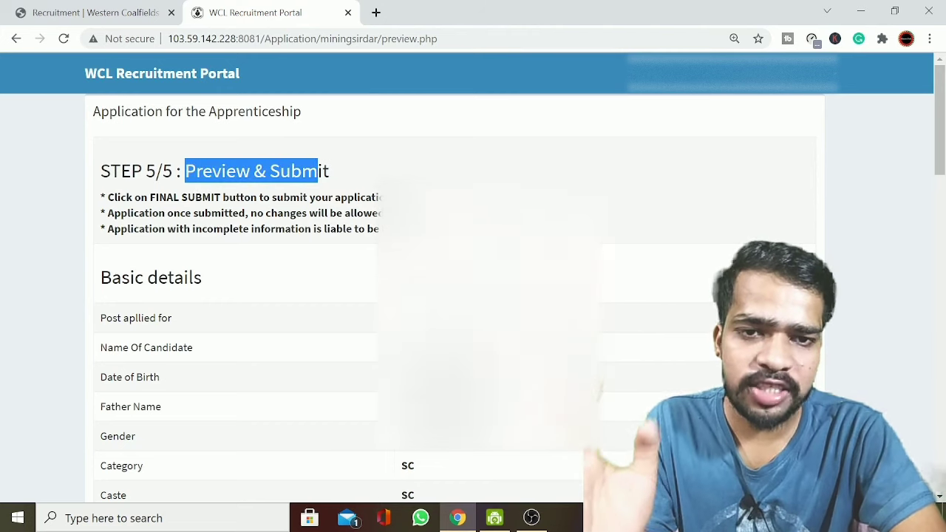
pyautogui.click(362, 229)
pyautogui.scroll(-3, 361, 228)
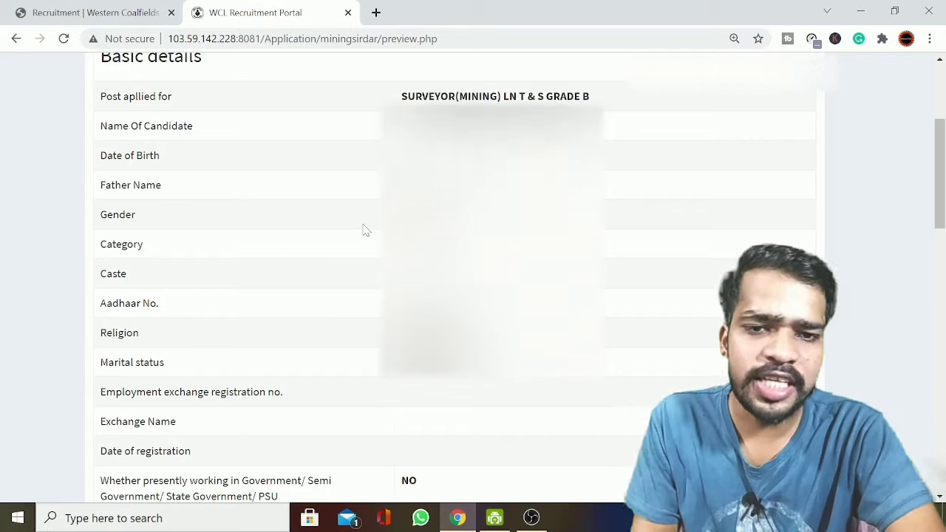
pyautogui.scroll(-3, 363, 228)
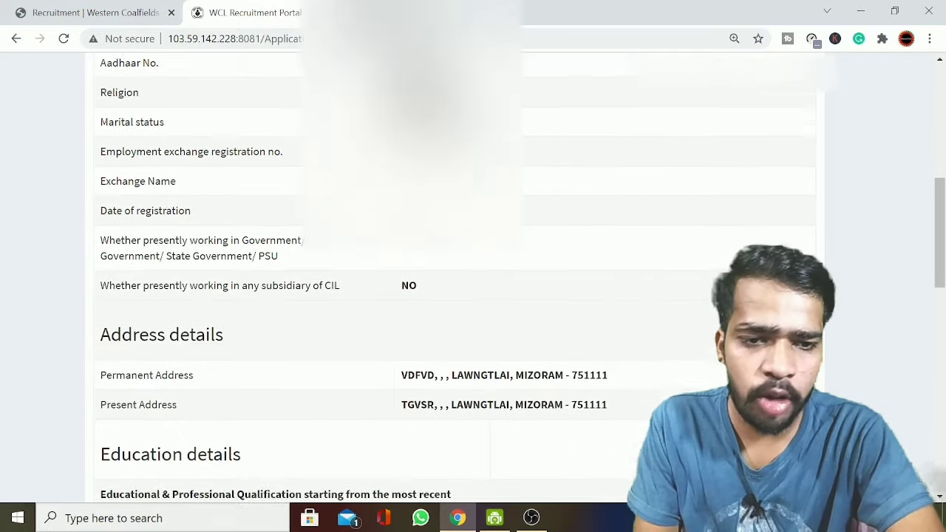
pyautogui.scroll(-3, 362, 217)
pyautogui.scroll(-3, 362, 217)
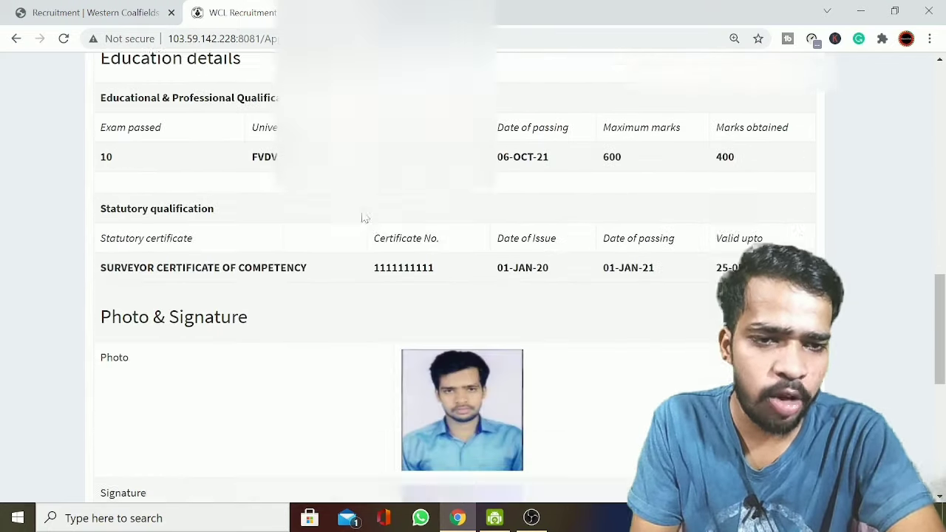
pyautogui.scroll(-3, 364, 216)
pyautogui.scroll(-3, 365, 209)
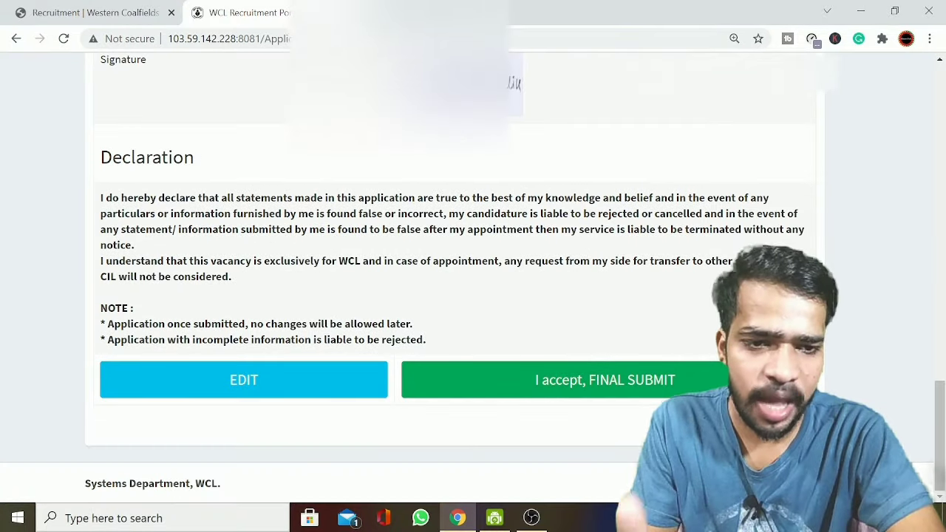